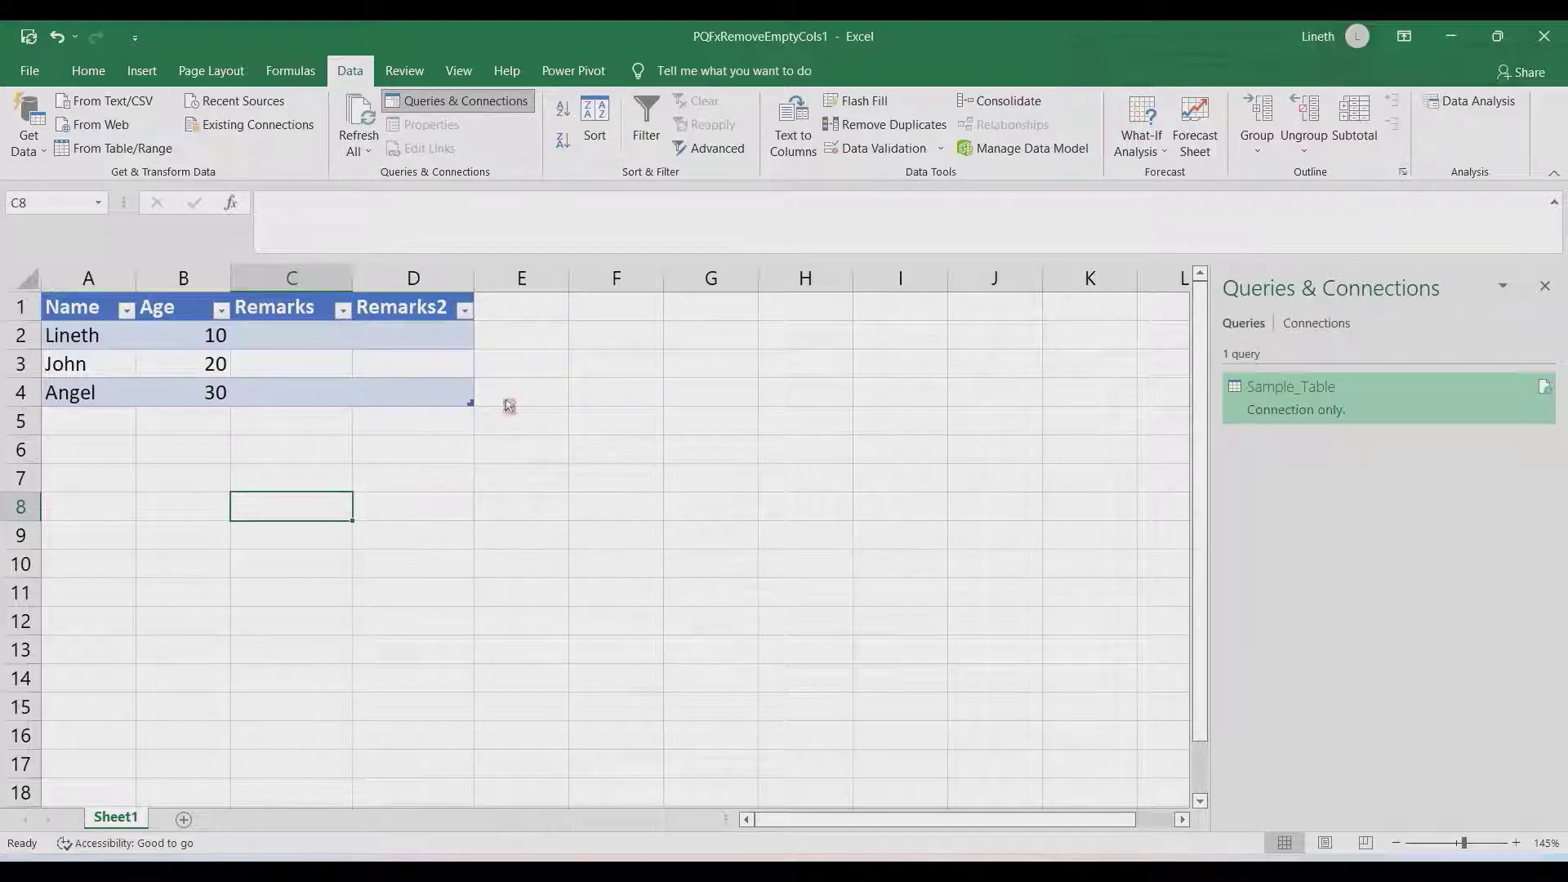
# Confirm that Sample_Table's Remarks and Remarks2 columns (C:D, including D2) are empty, then open Get Data
pyautogui.moveTo(1374, 380)
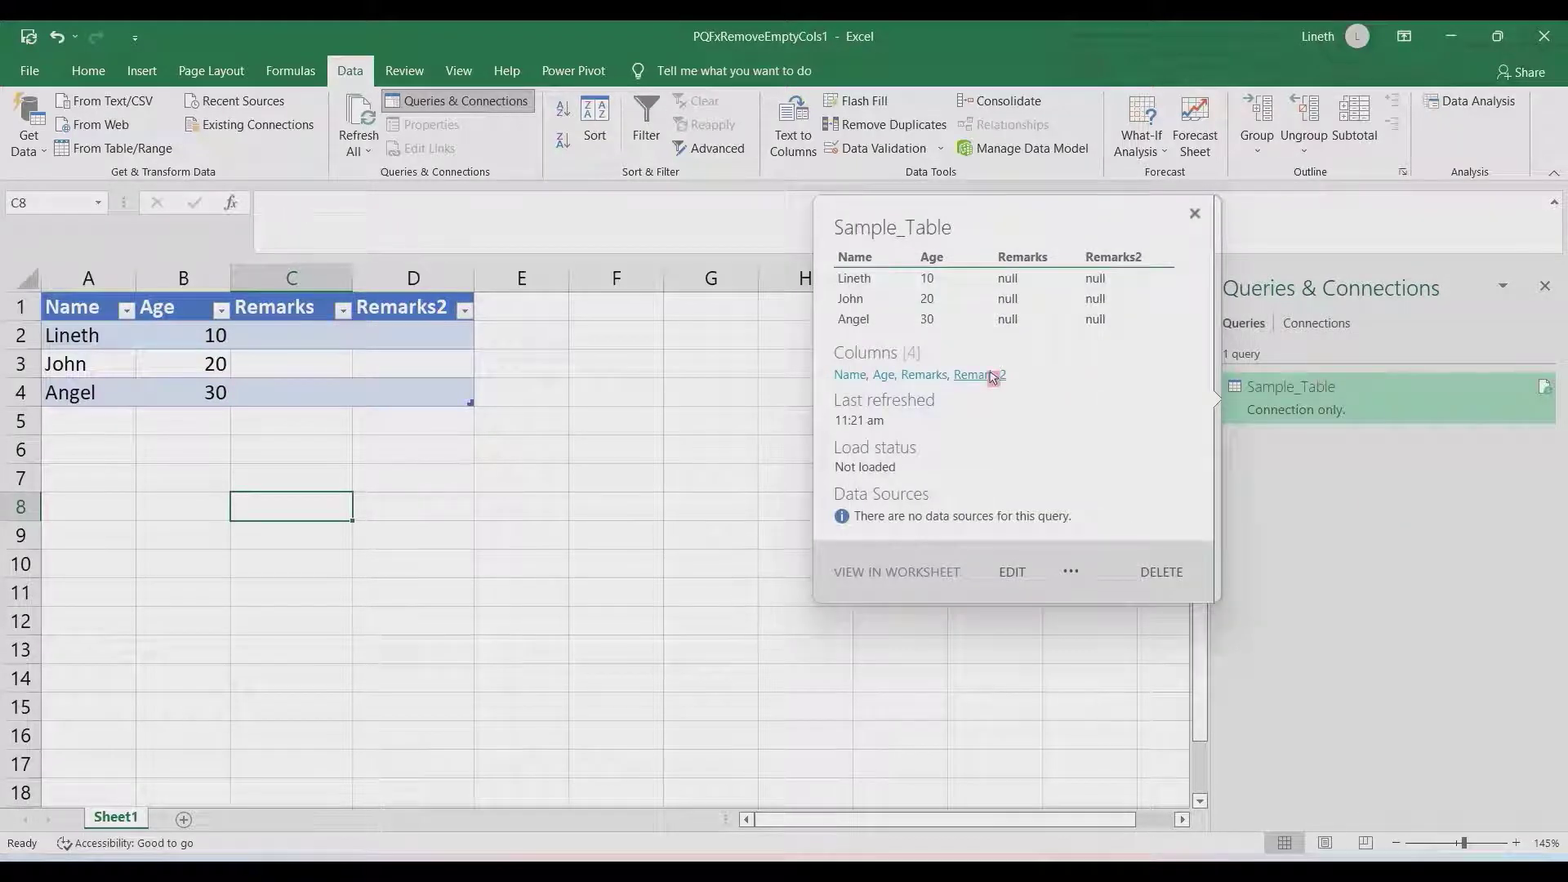
pyautogui.moveTo(310, 279); pyautogui.dragTo(400, 280)
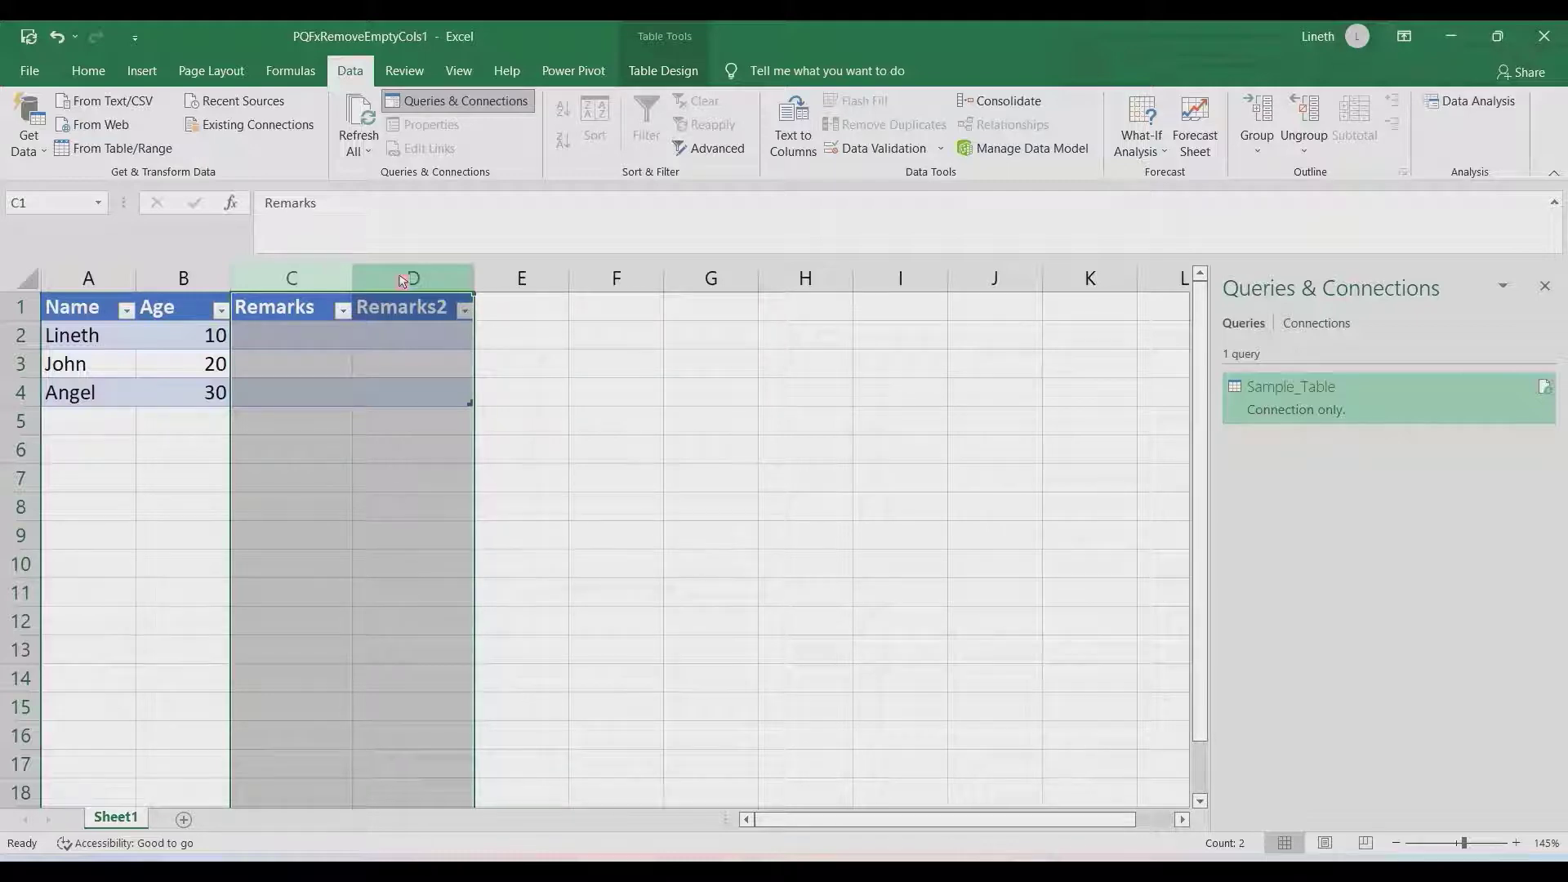
pyautogui.click(398, 330)
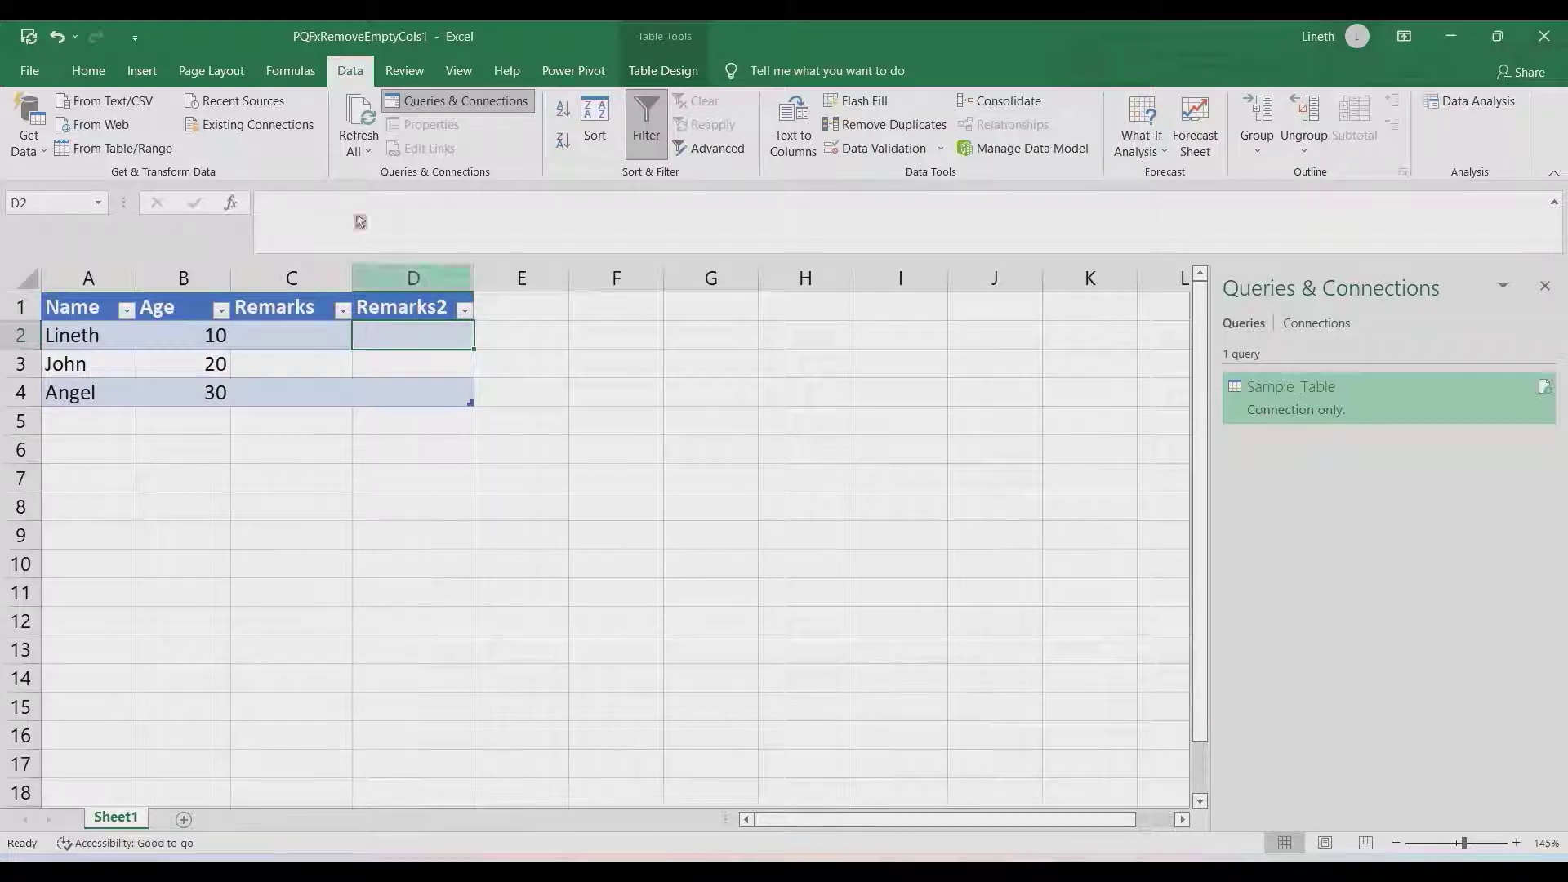
pyautogui.click(28, 131)
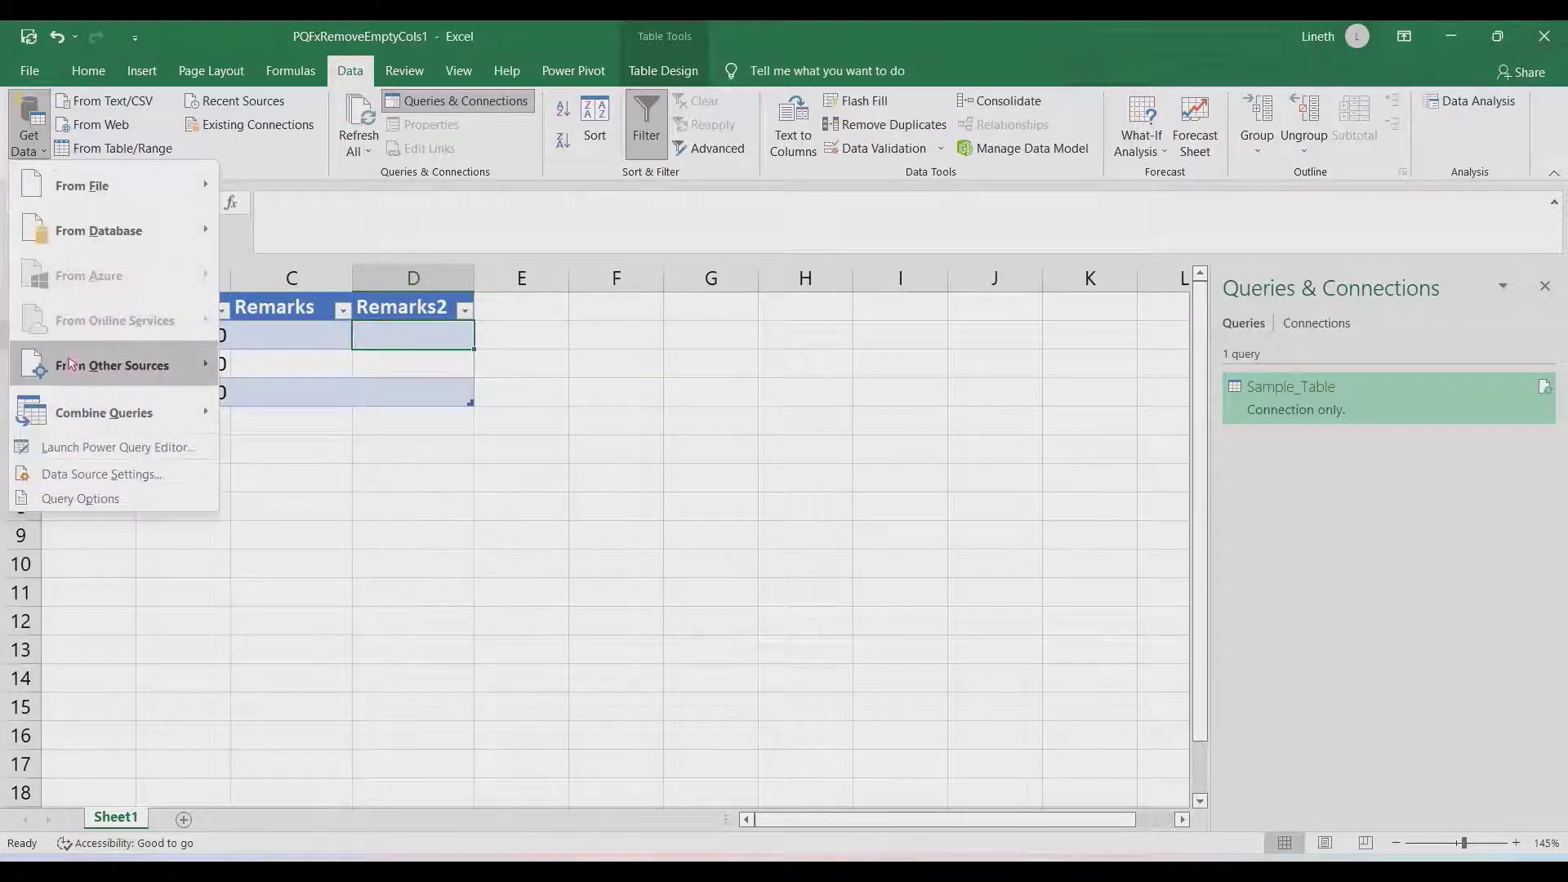
# Create a new blank query and name it fxRemoveEmptyCols in Query Settings
pyautogui.moveTo(73, 365)
pyautogui.click(359, 637)
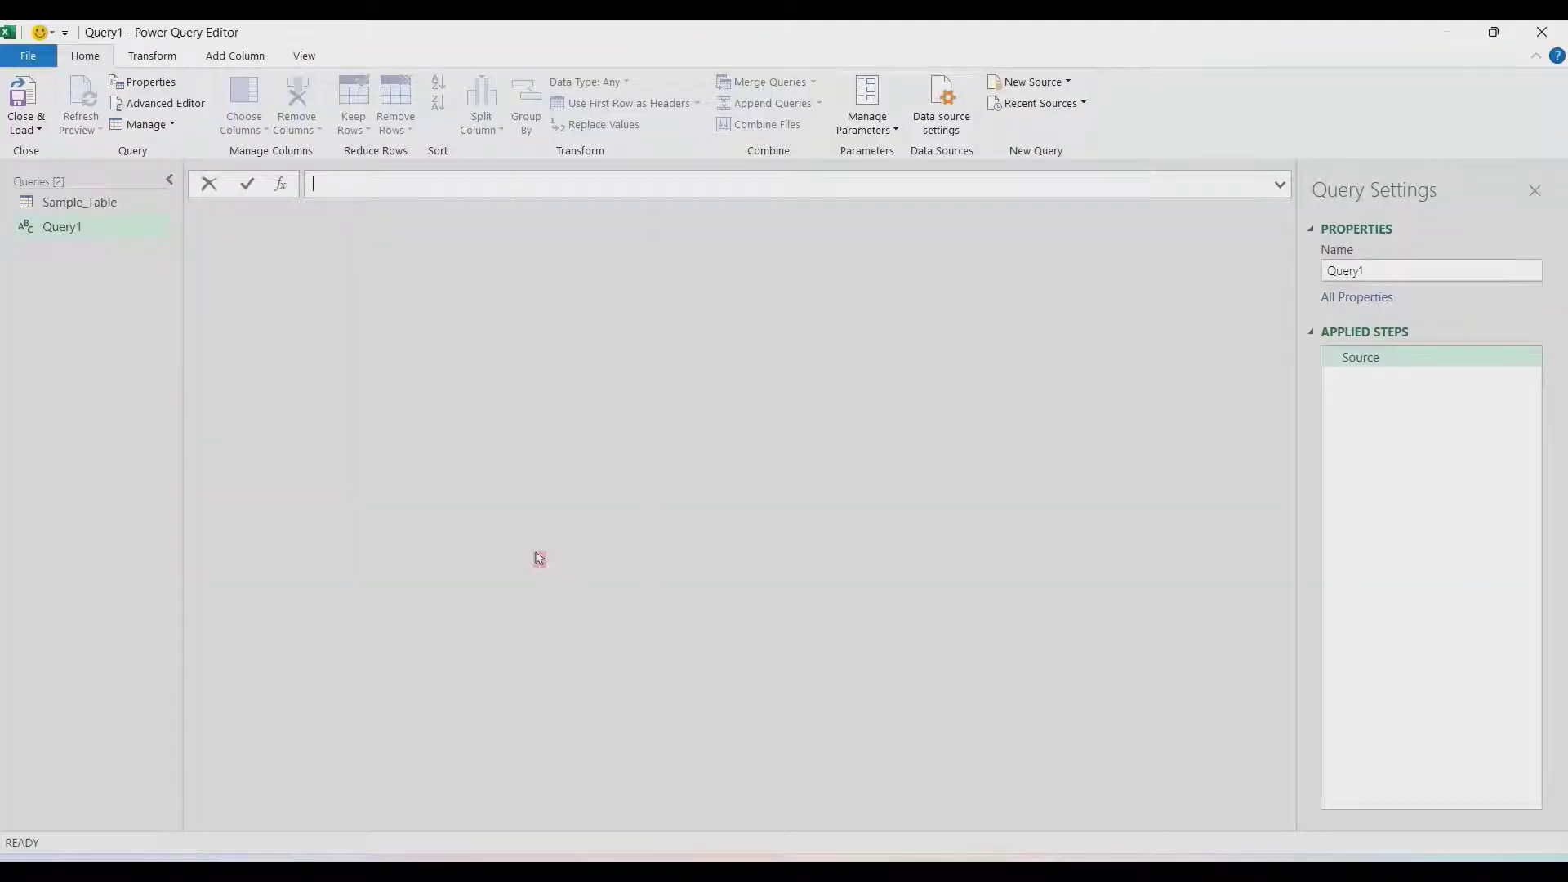
pyautogui.click(1414, 271)
pyautogui.write('fxRemoveEmptyCols')
pyautogui.press('Return')
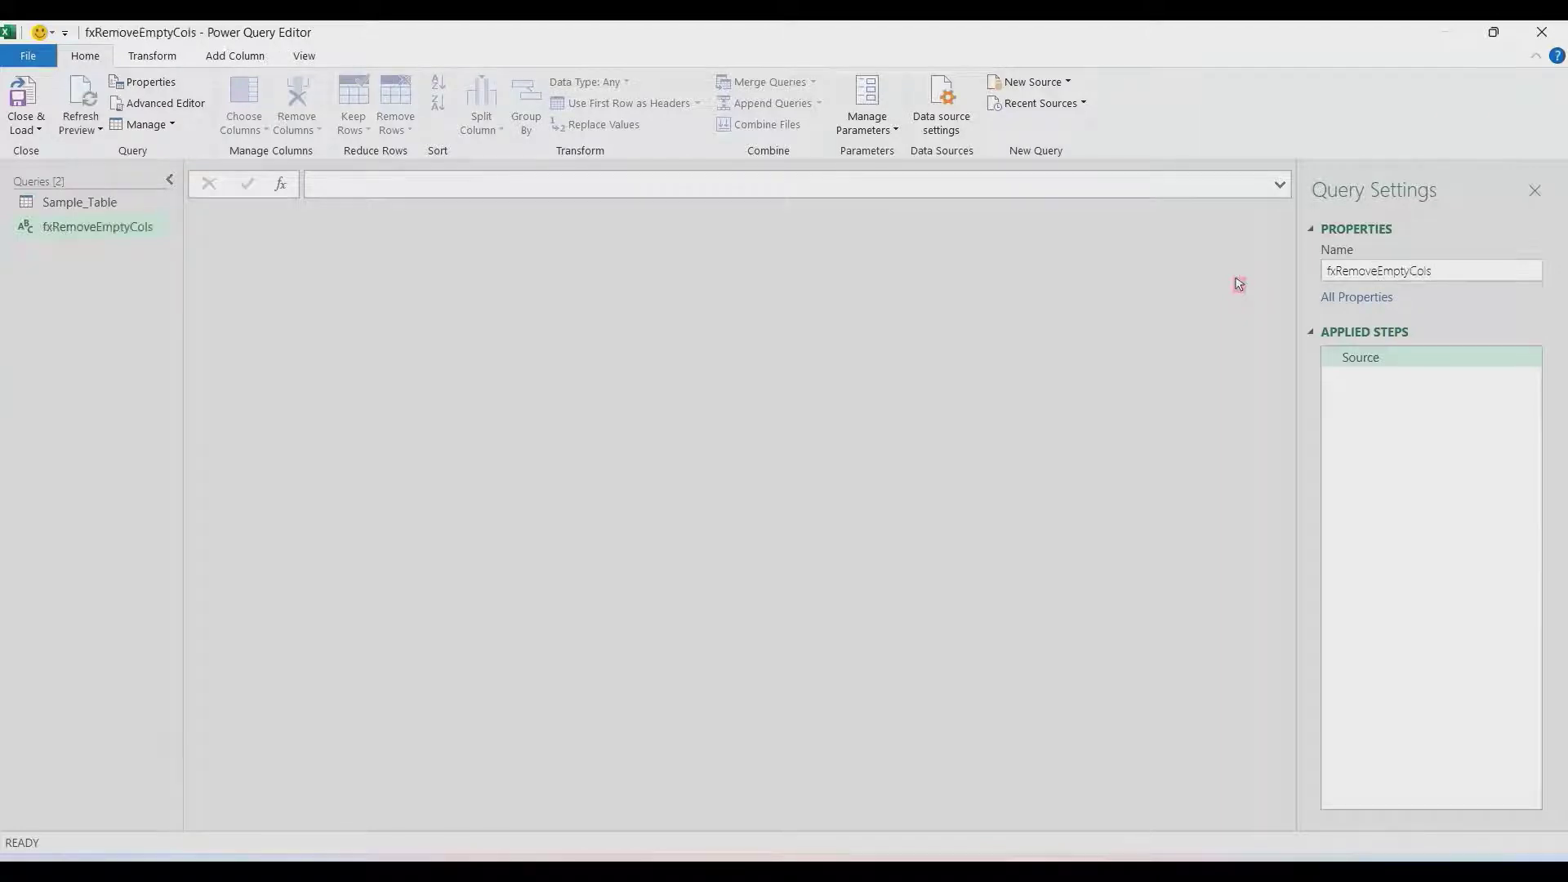
pyautogui.click(306, 55)
# Open the Advanced Editor and delete all of the default query code
pyautogui.click(427, 110)
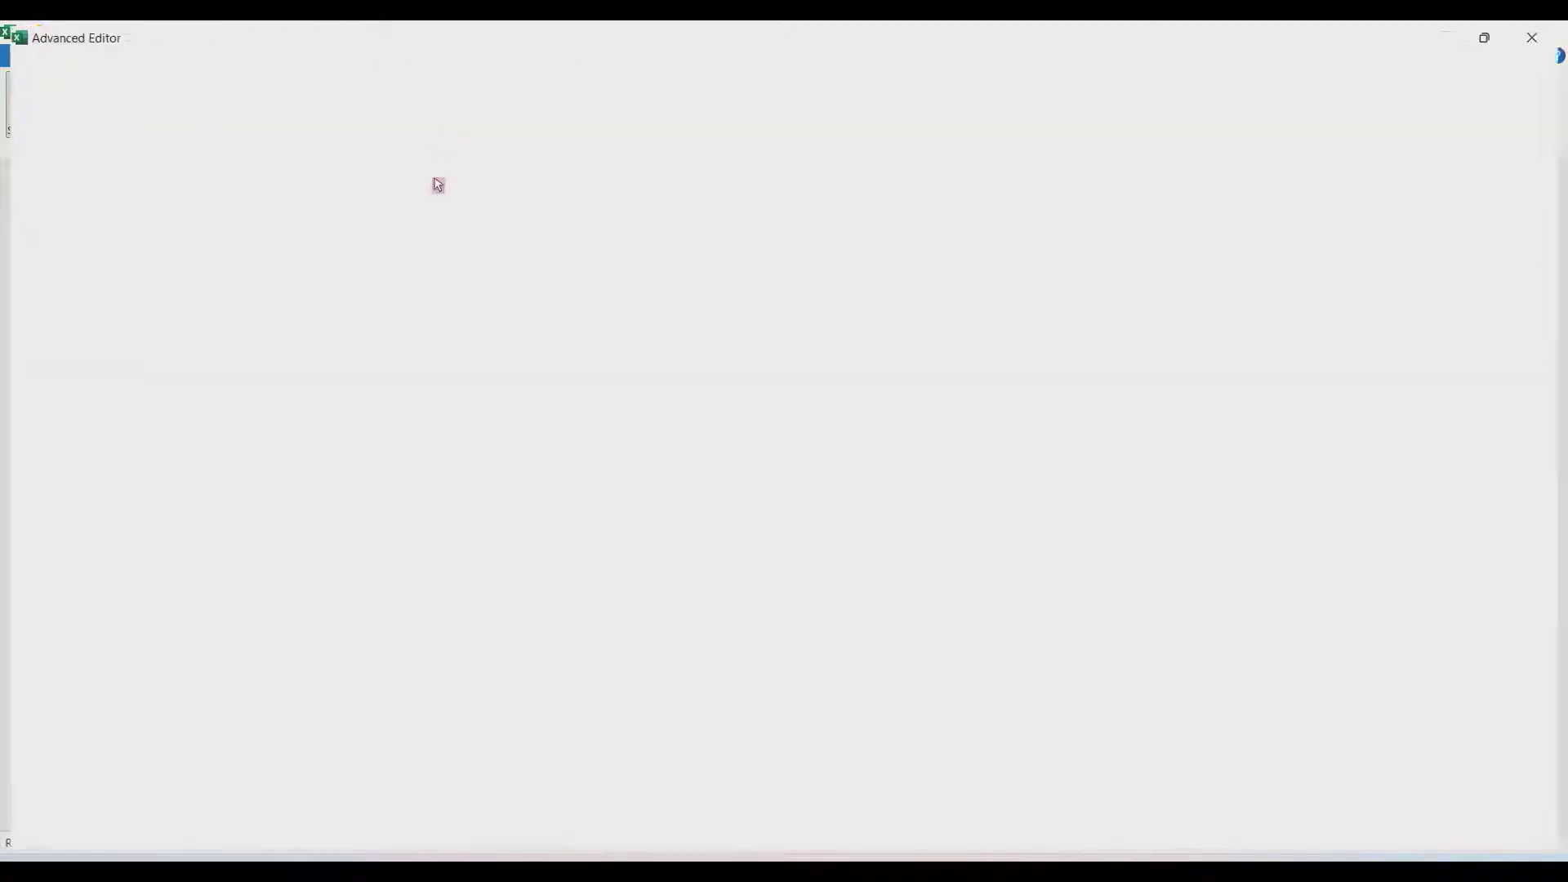
pyautogui.moveTo(175, 204); pyautogui.dragTo(24, 123)
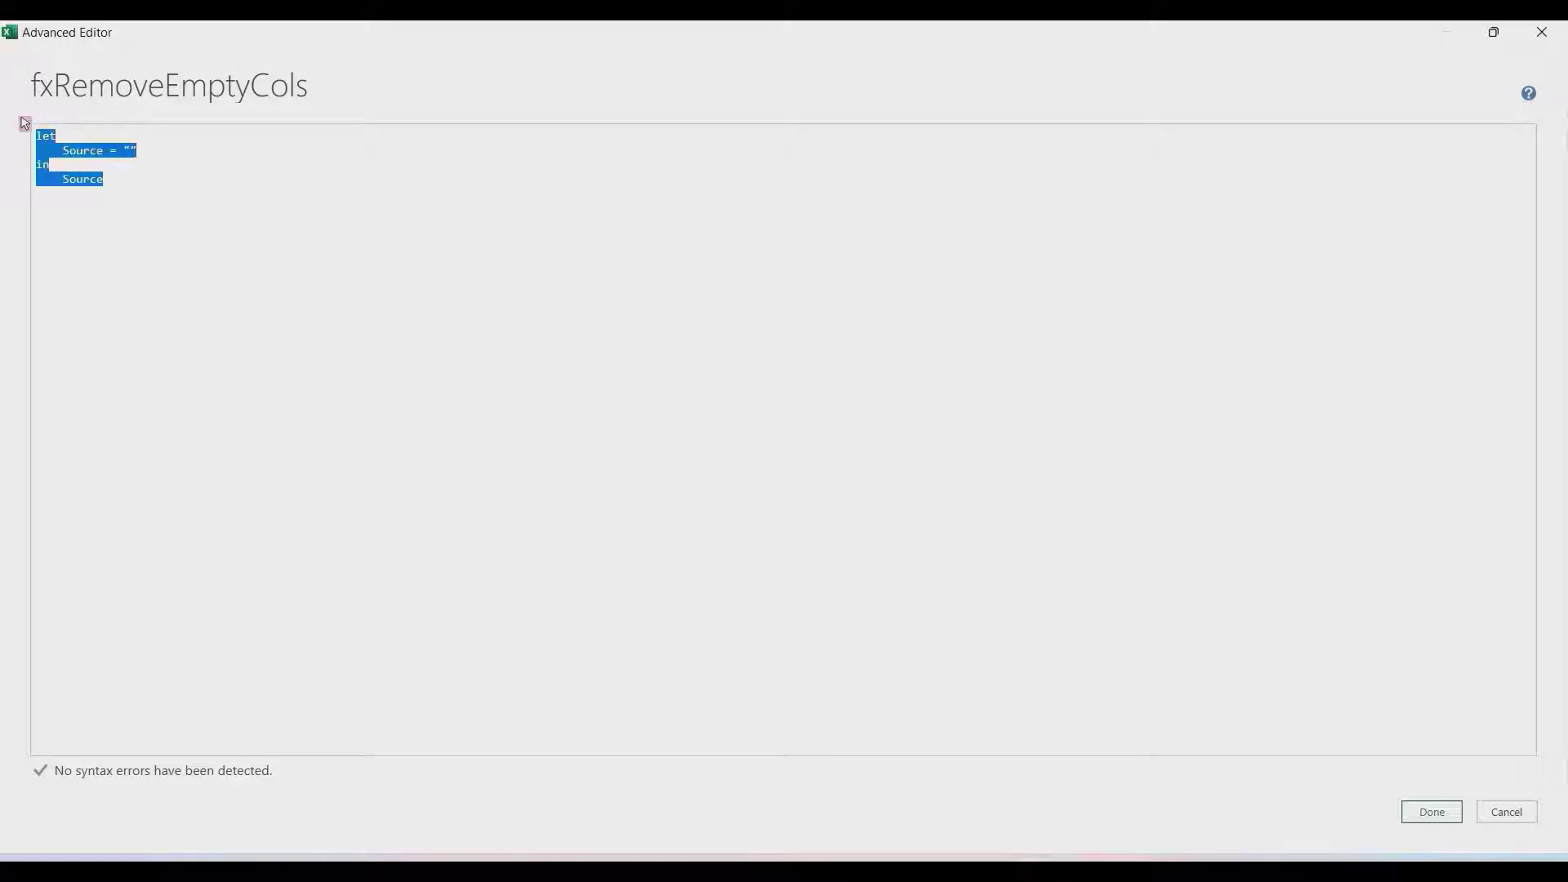
pyautogui.press('Delete')
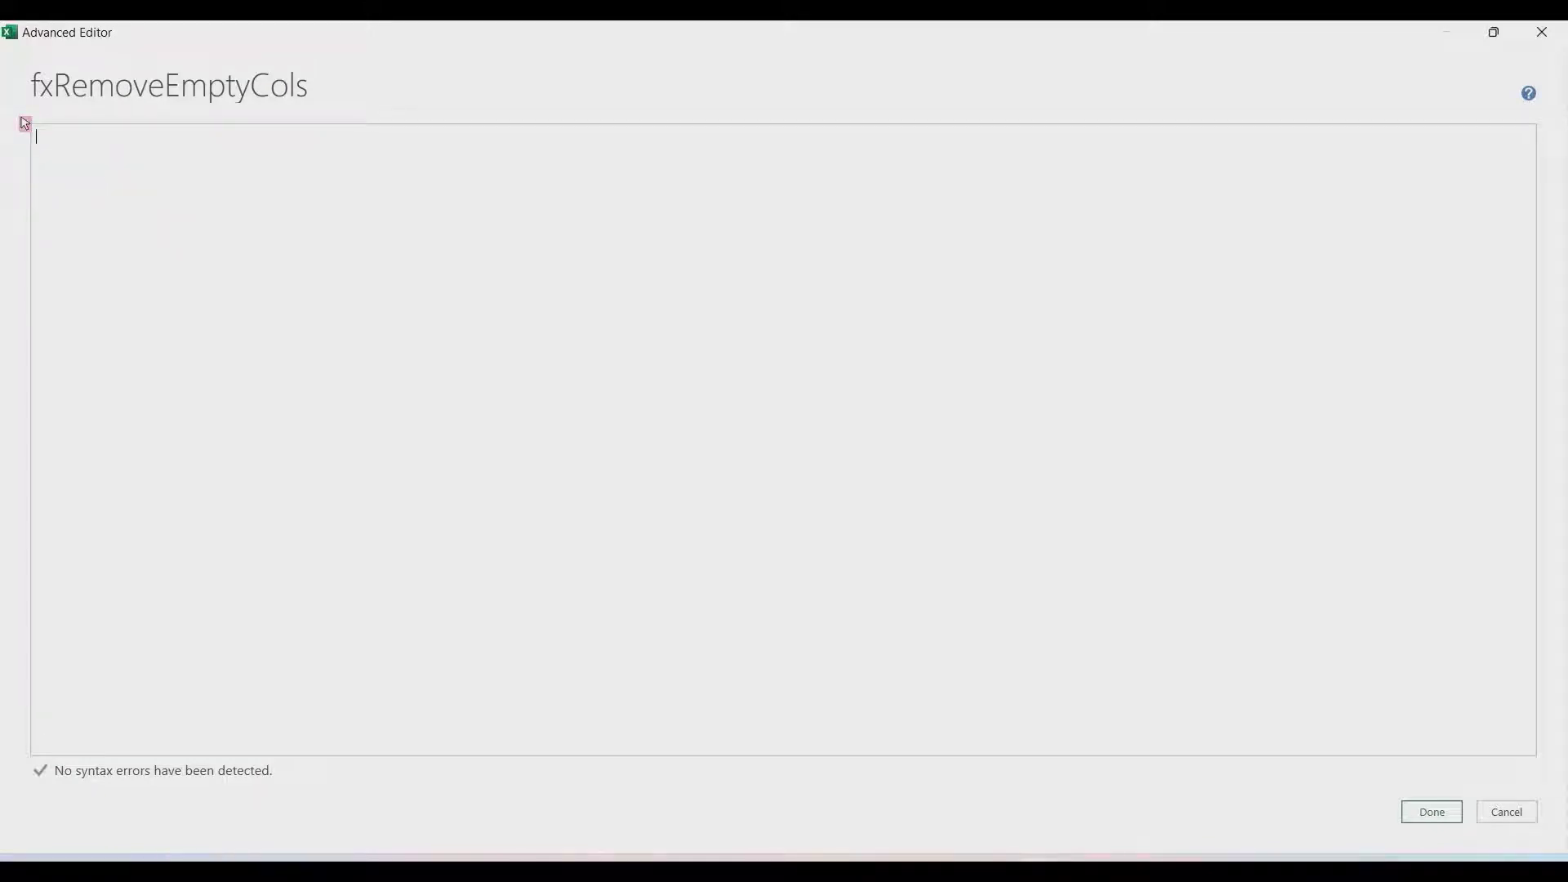
# Write the function header '(yourTable as table) =>', then 'let', and begin 'SelectCols = Table.Sec'
pyautogui.write('(yourTable as table) =>')
pyautogui.press('Return')
pyautogui.press('Return')
pyautogui.write('let')
pyautogui.press('Return')
pyautogui.press('Return')
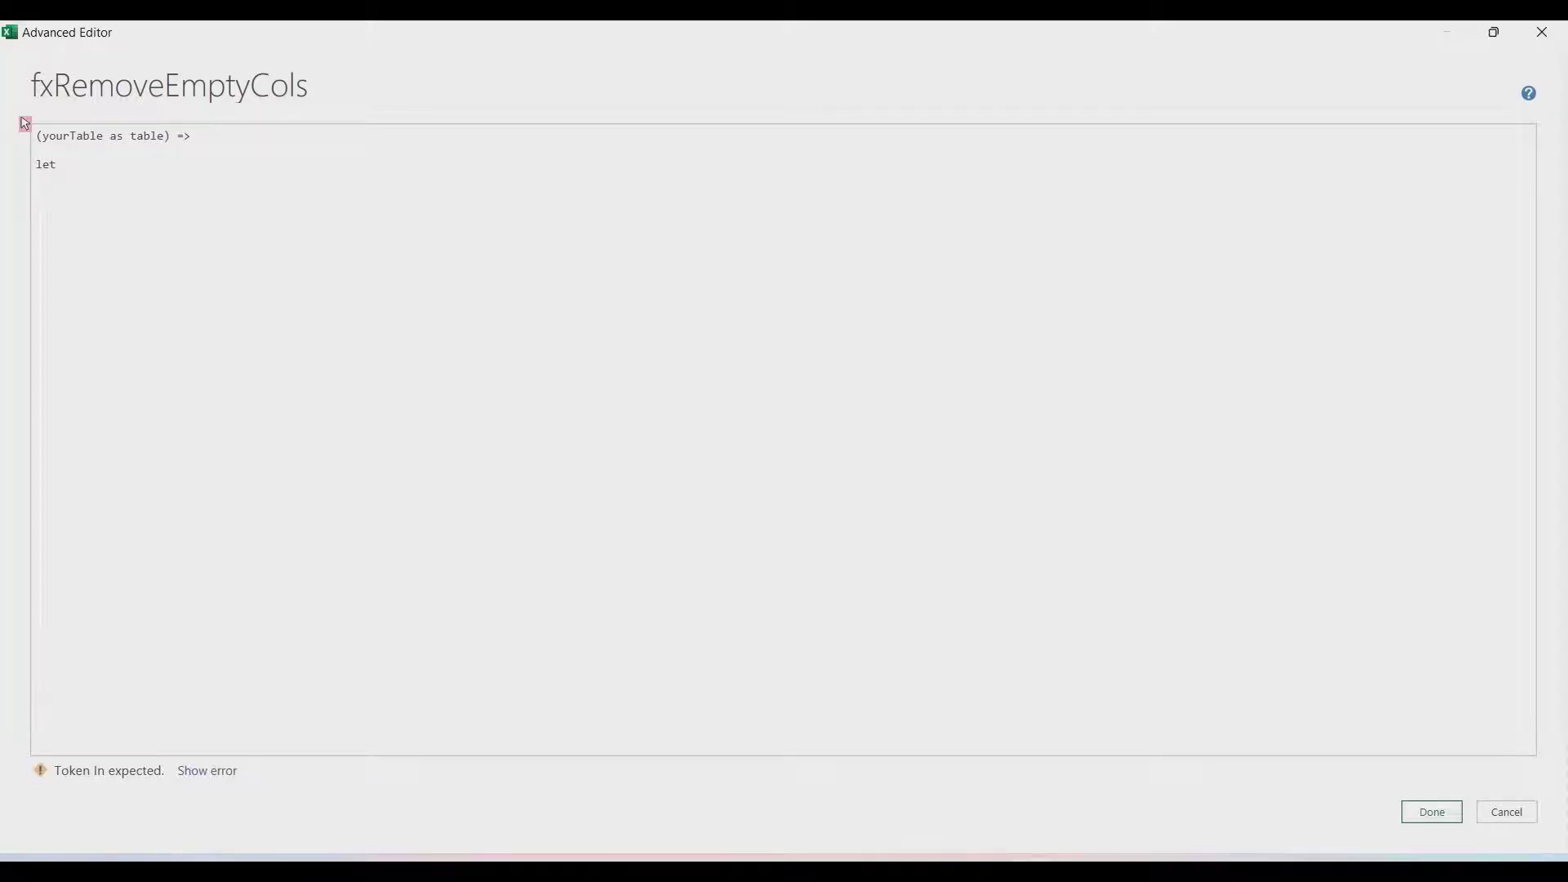
pyautogui.write('SelectCols =')
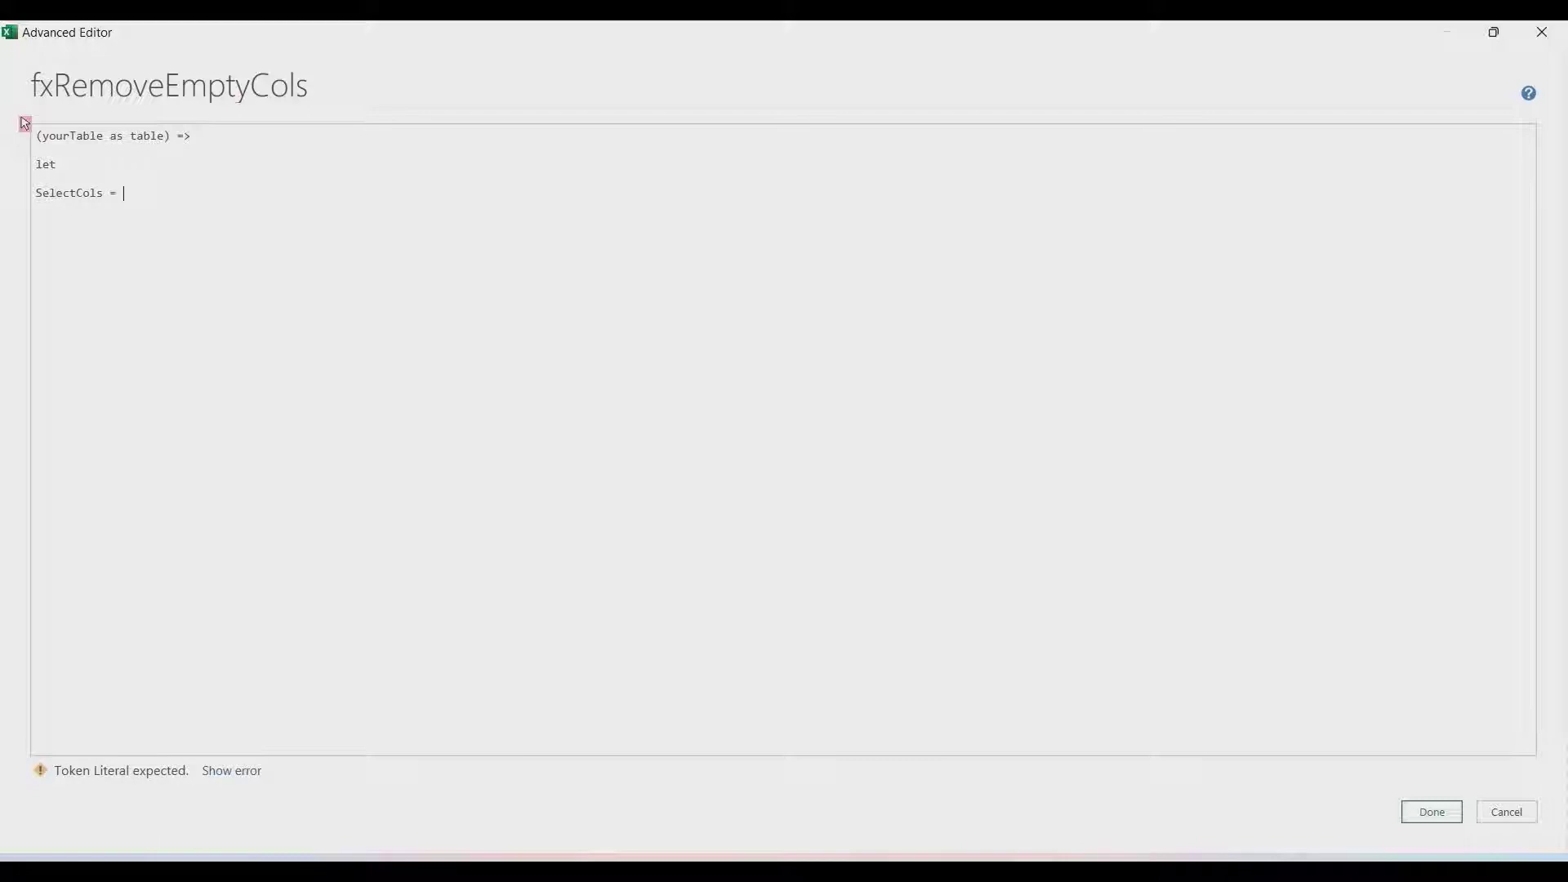
pyautogui.write(' Tab')
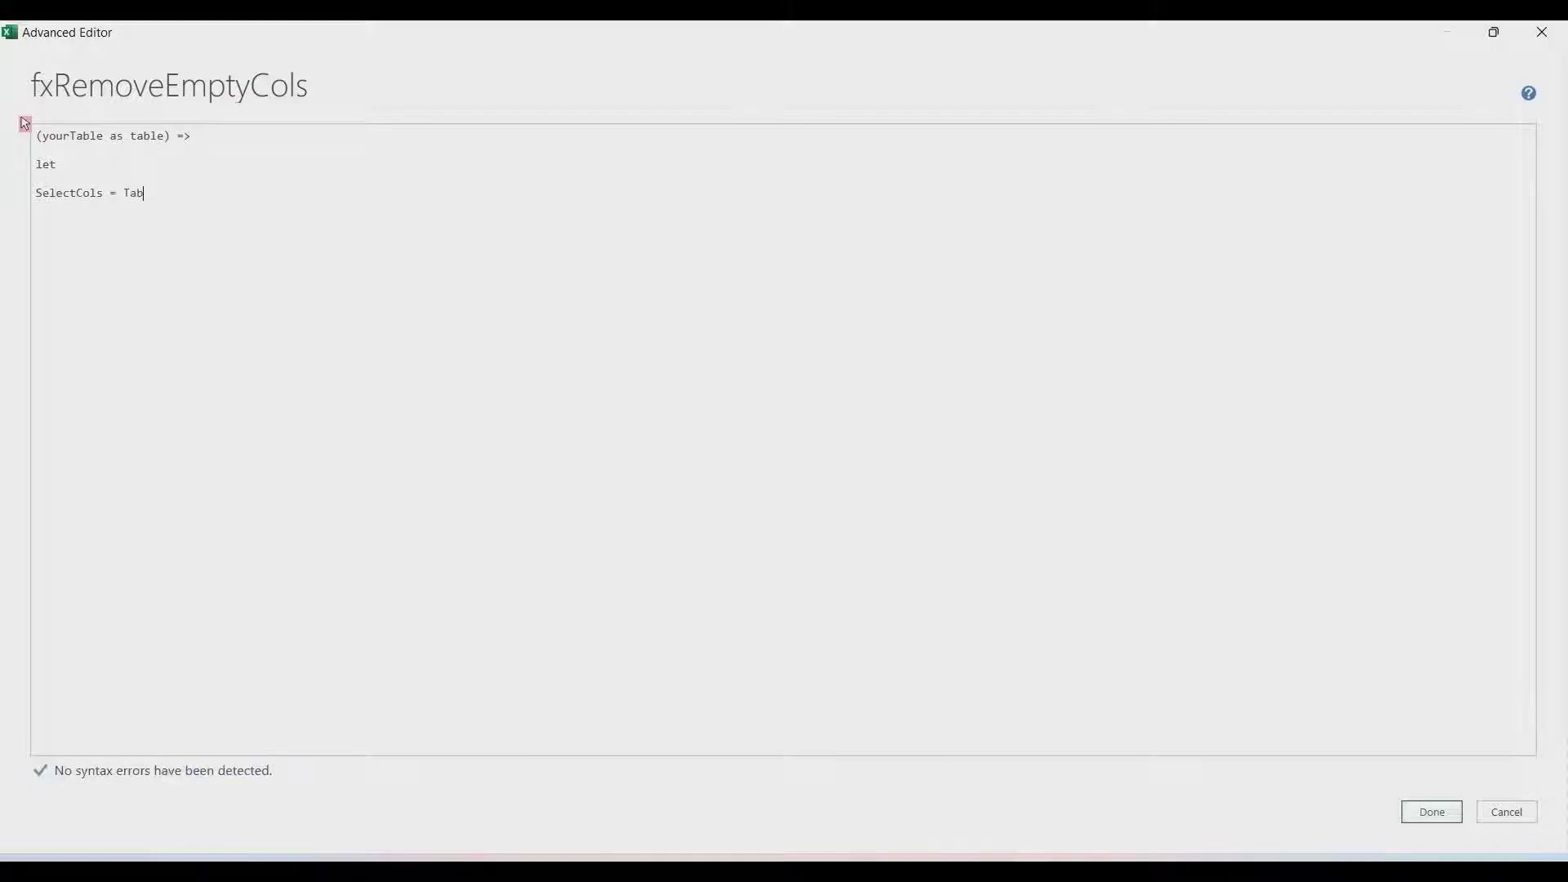
pyautogui.write('le.SelectColumns(')
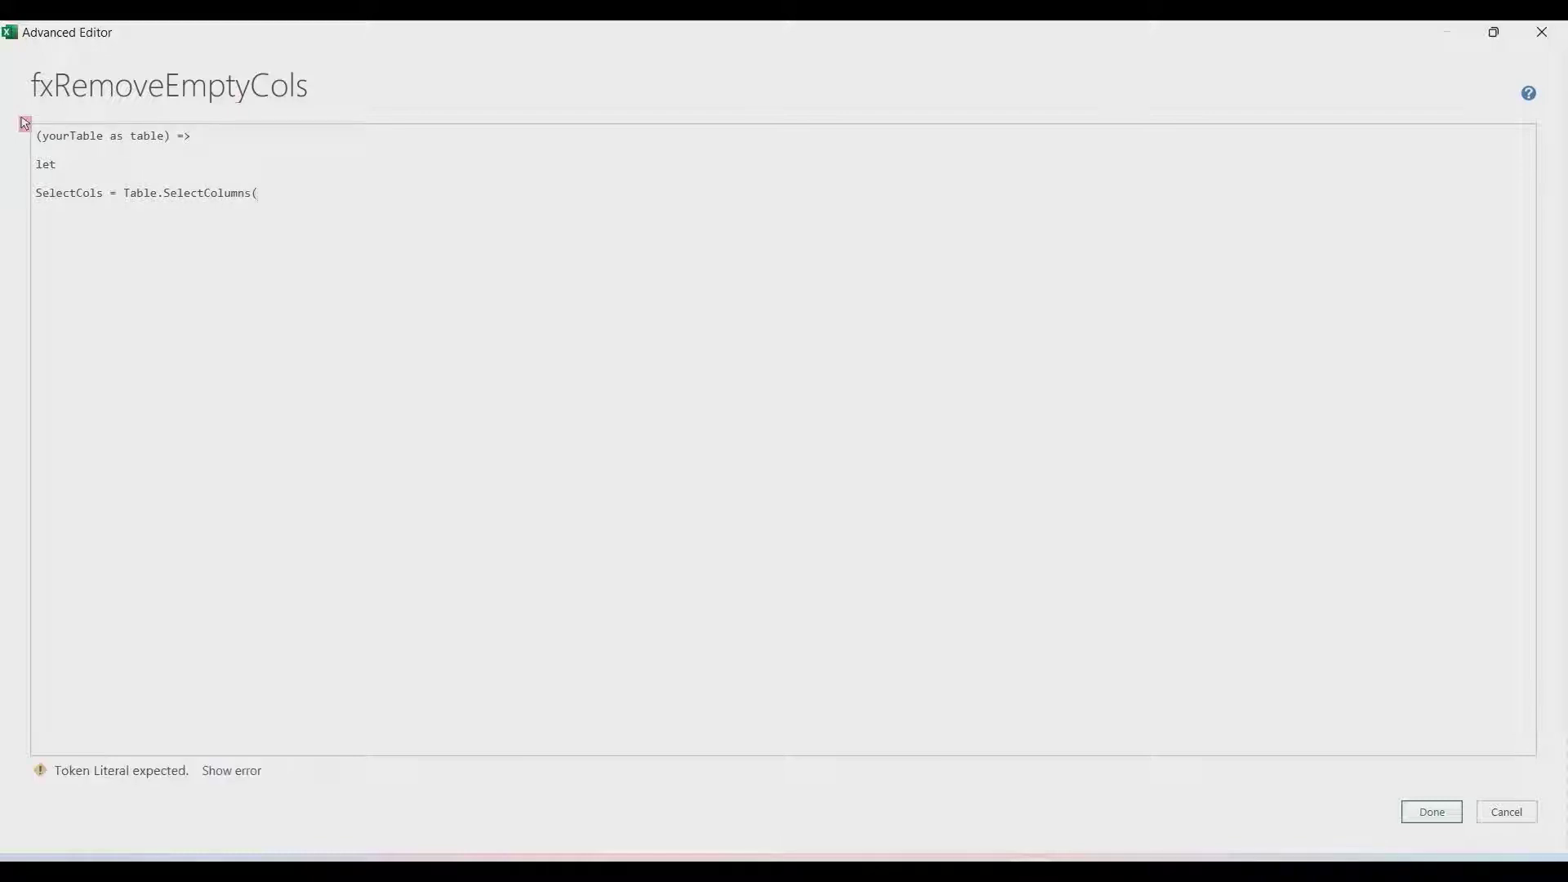
# Continue SelectCols as Table.SelectColumns(yourTable, with an indented List.Select(Table.ColumnNames(yourTable), line
pyautogui.write('yourTable,')
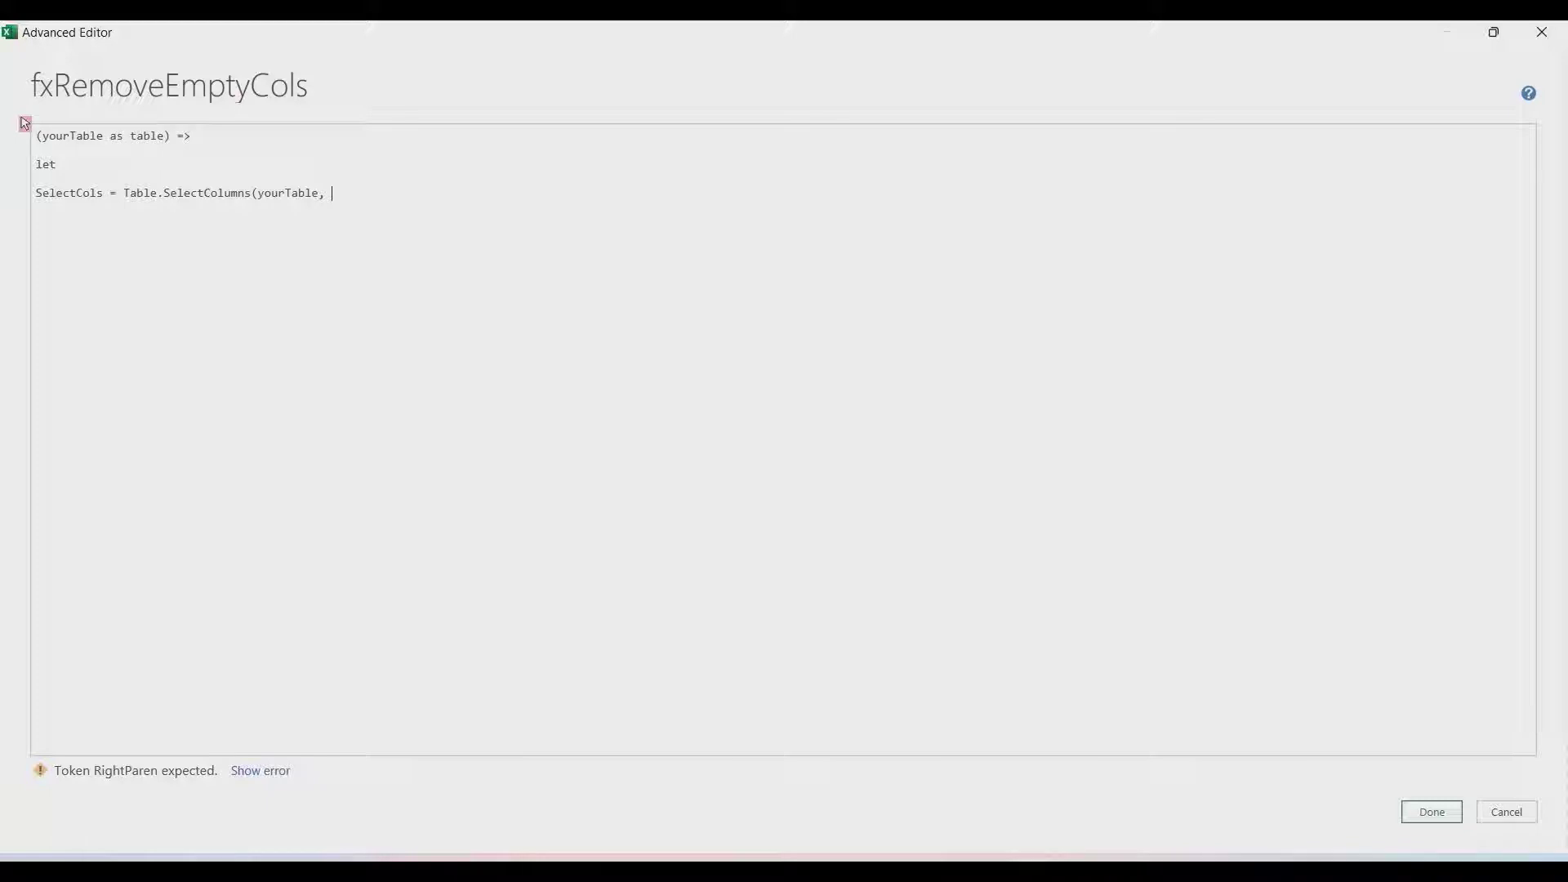
pyautogui.press('Return')
pyautogui.press('Tab')
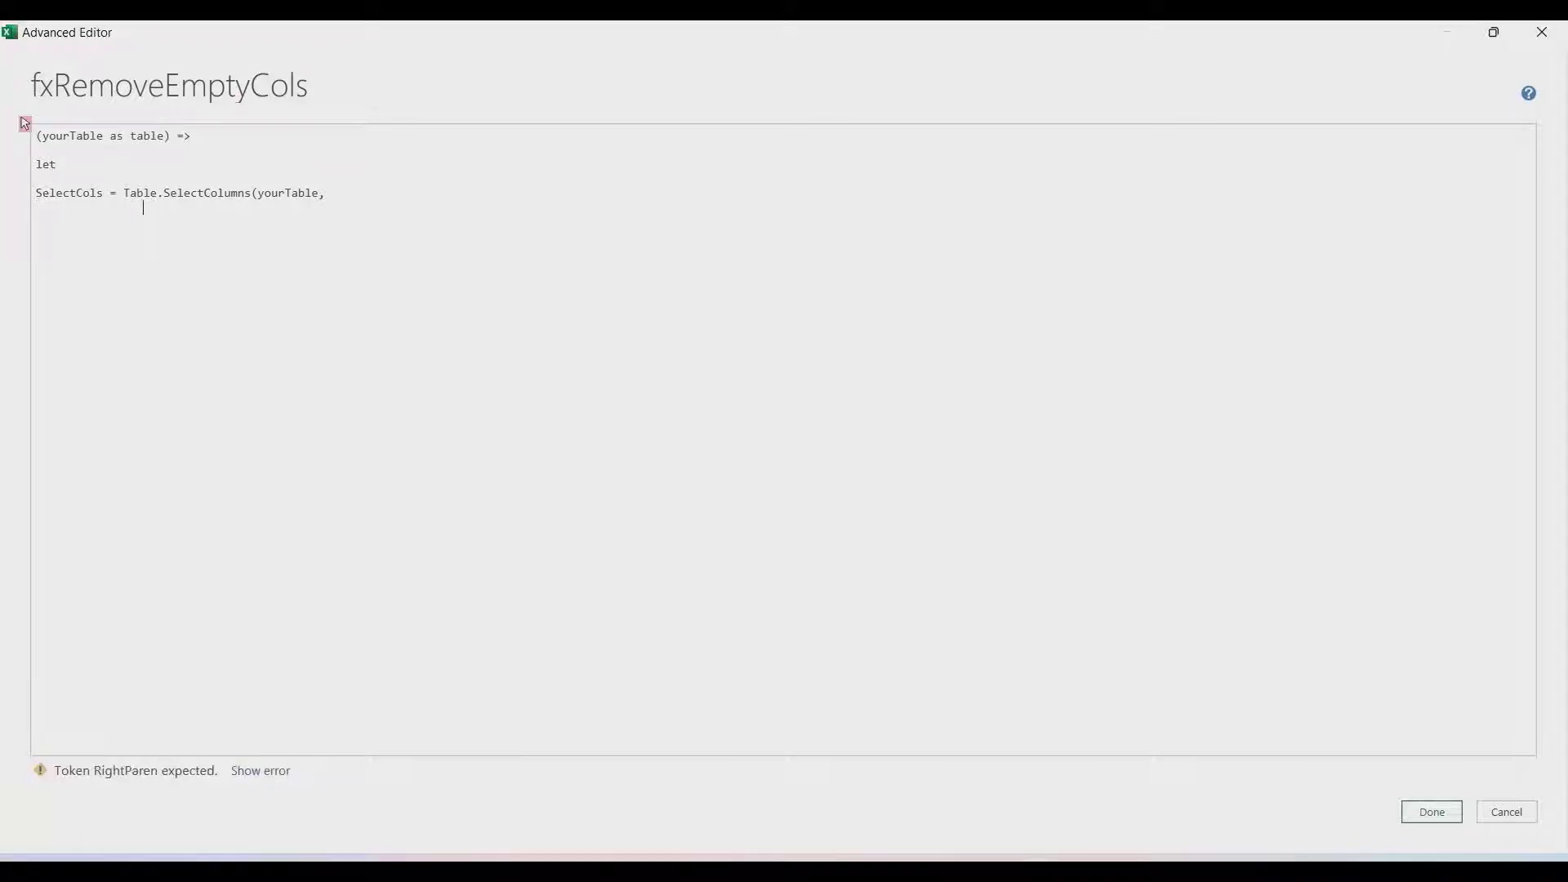
pyautogui.write('List.Se')
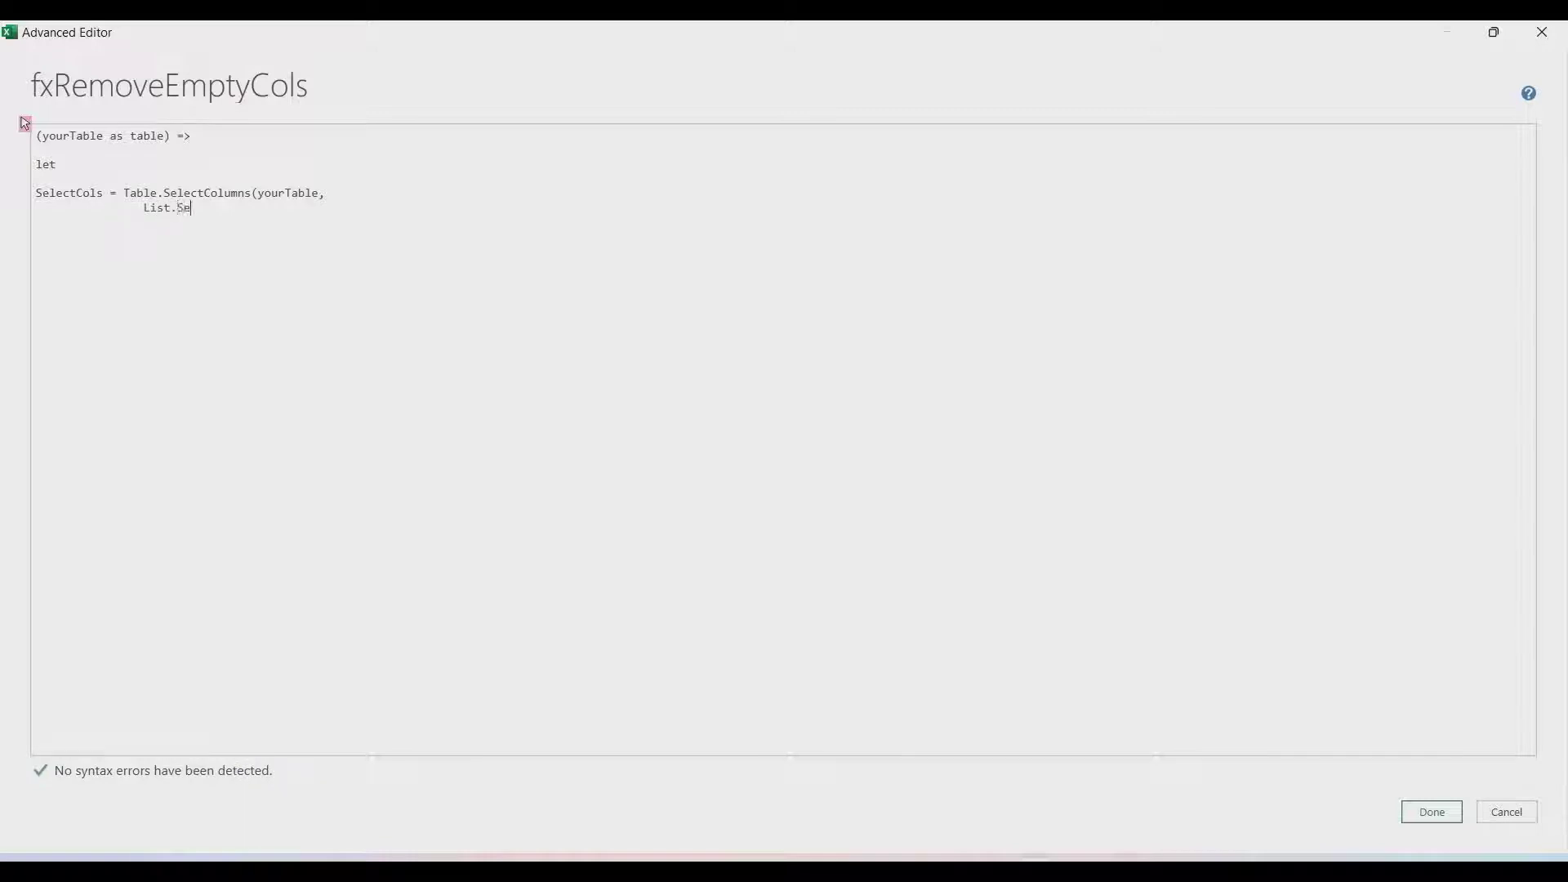
pyautogui.write('lect(')
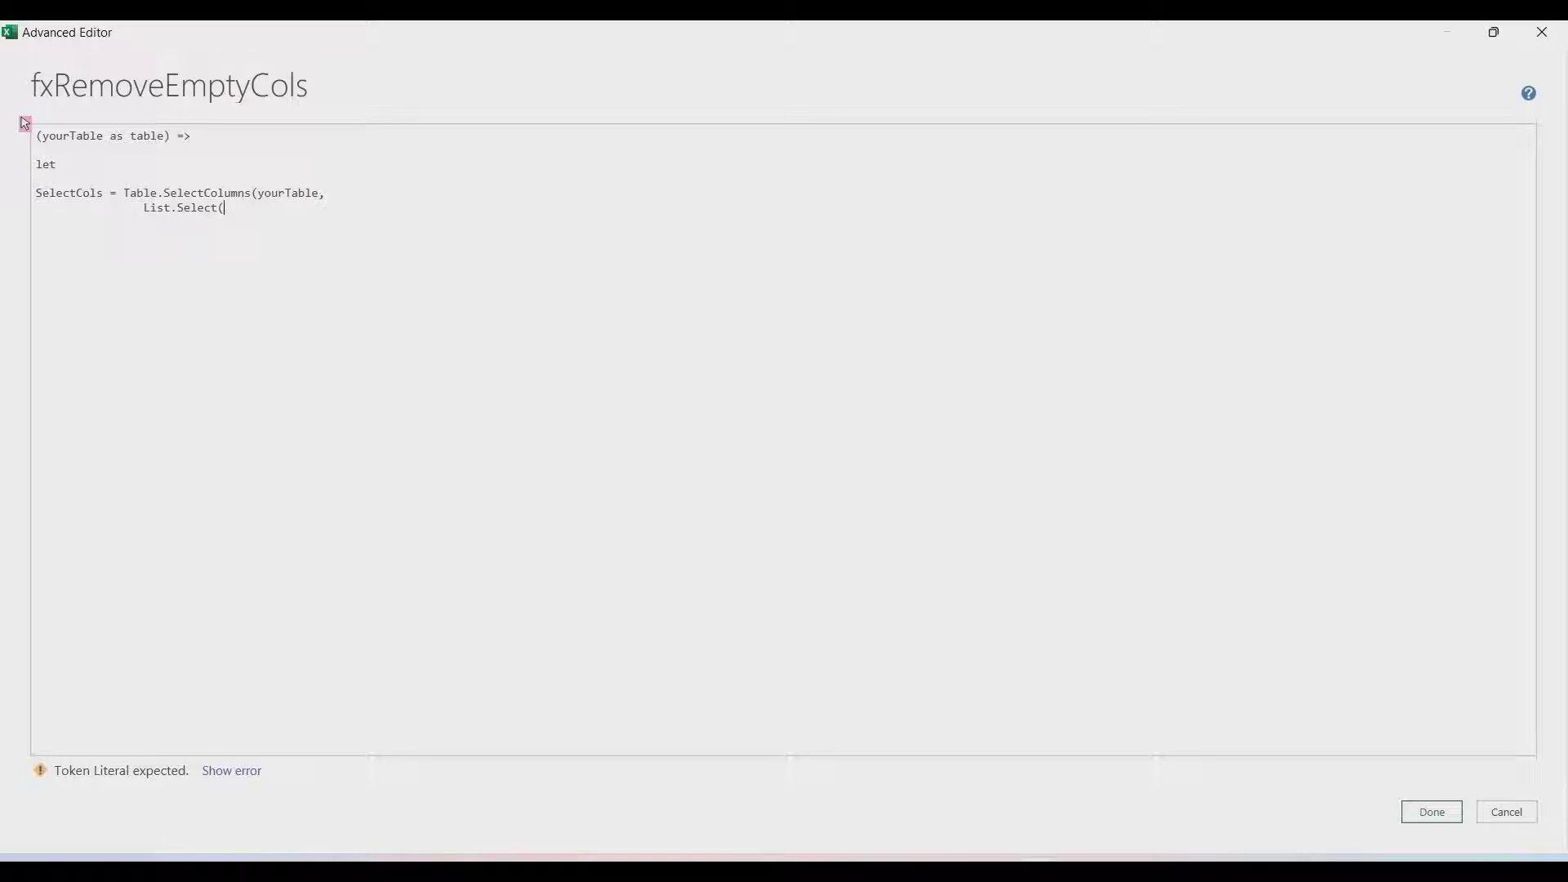
pyautogui.write('Table.ColumnNames(yourTable),')
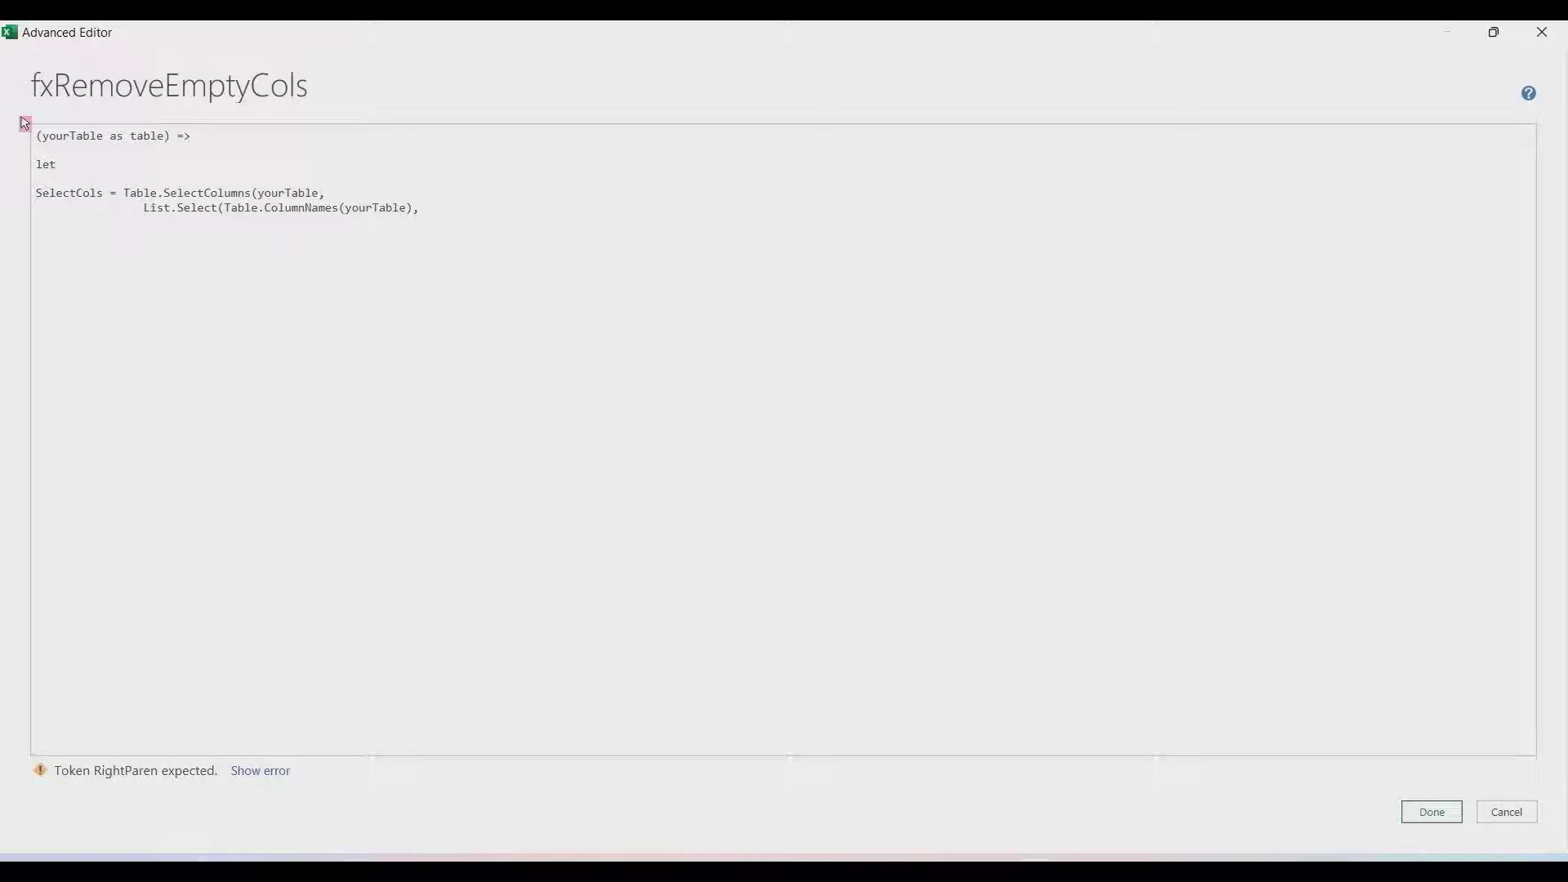
# Complete the condition: each List.MatchesAny(Table.Column(yourTable, _), each …), closing all brackets
pyautogui.write('each')
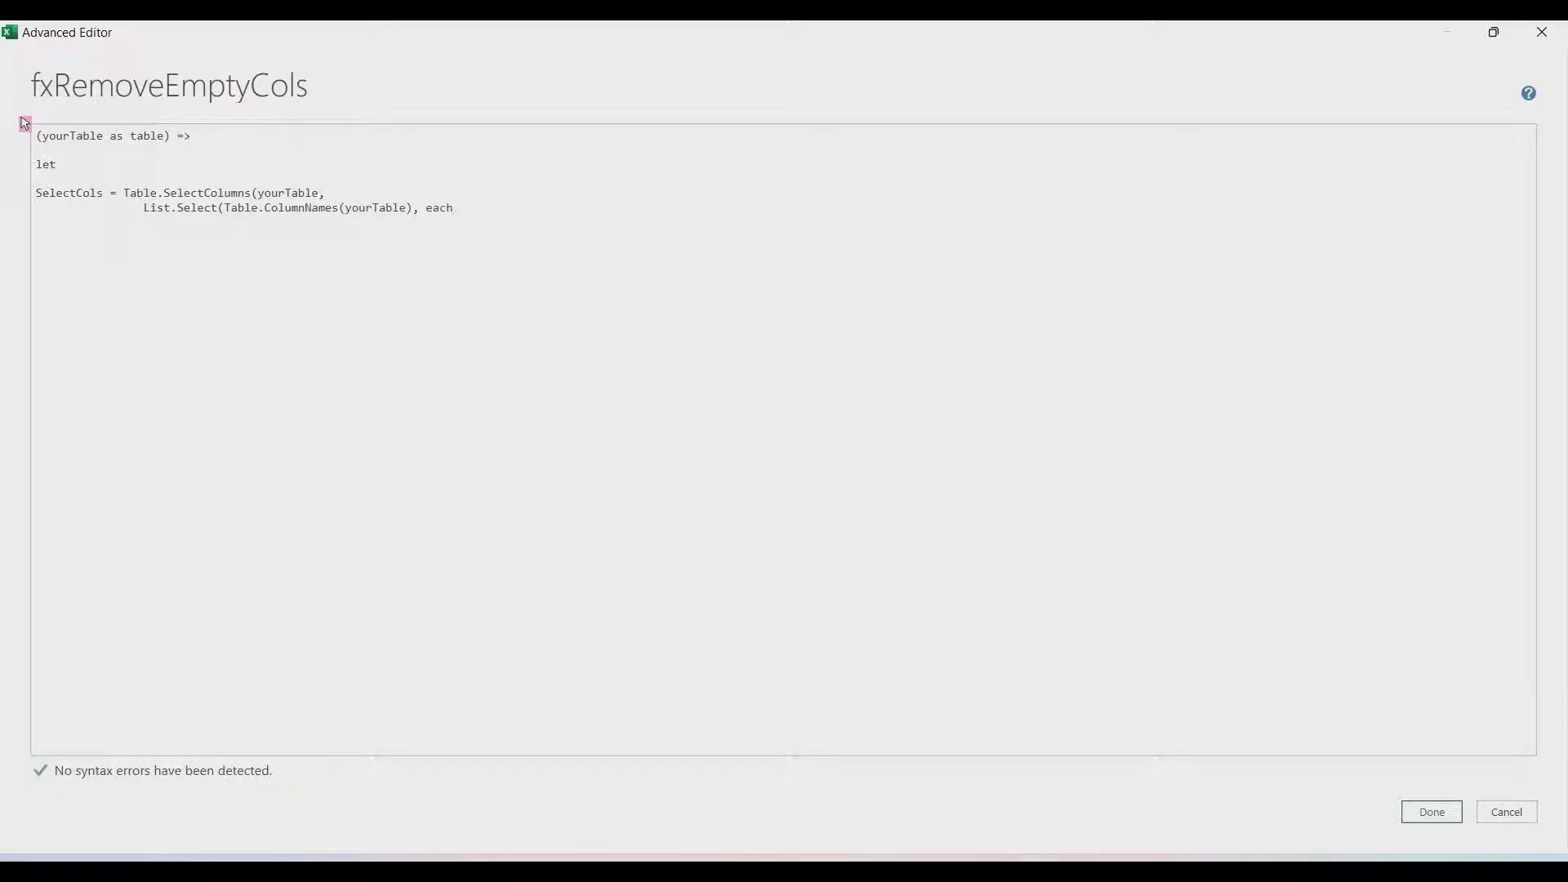
pyautogui.press('Return')
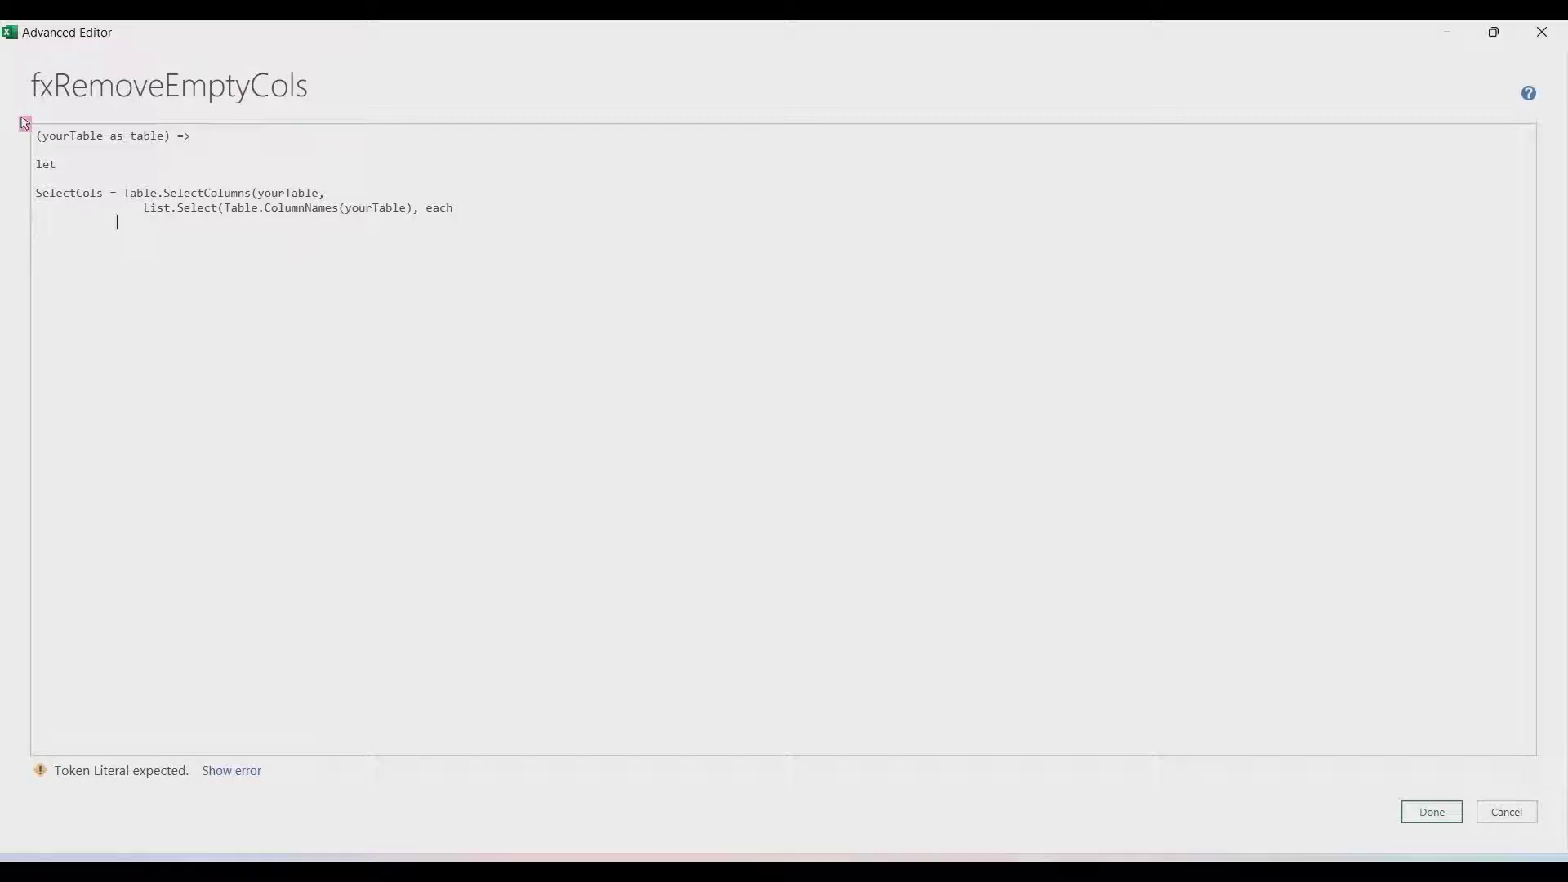
pyautogui.write('Li')
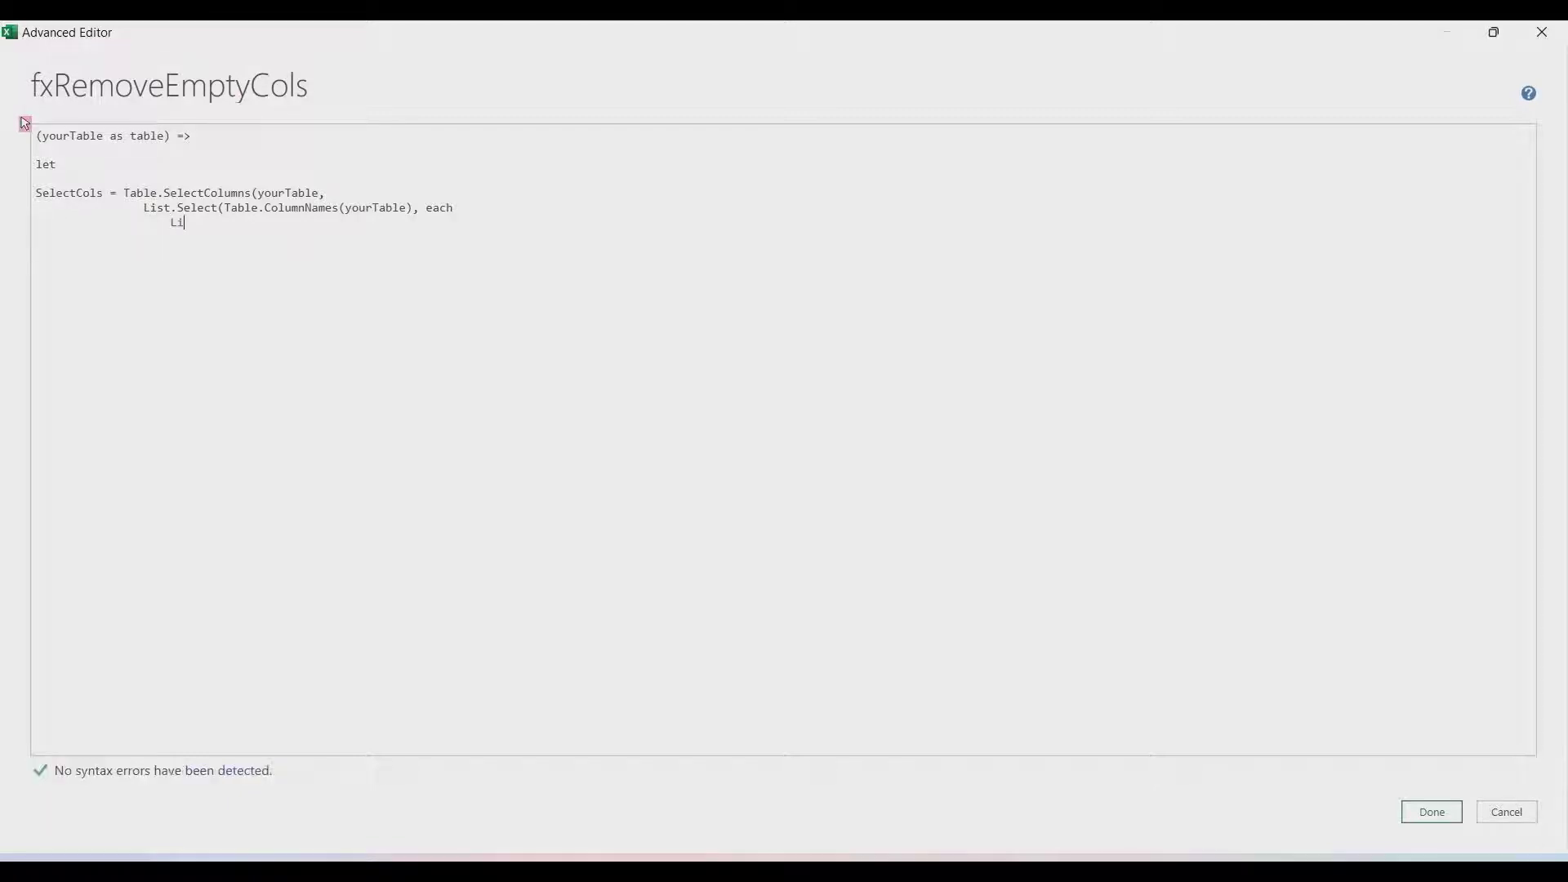
pyautogui.write('st.MatchesAny(')
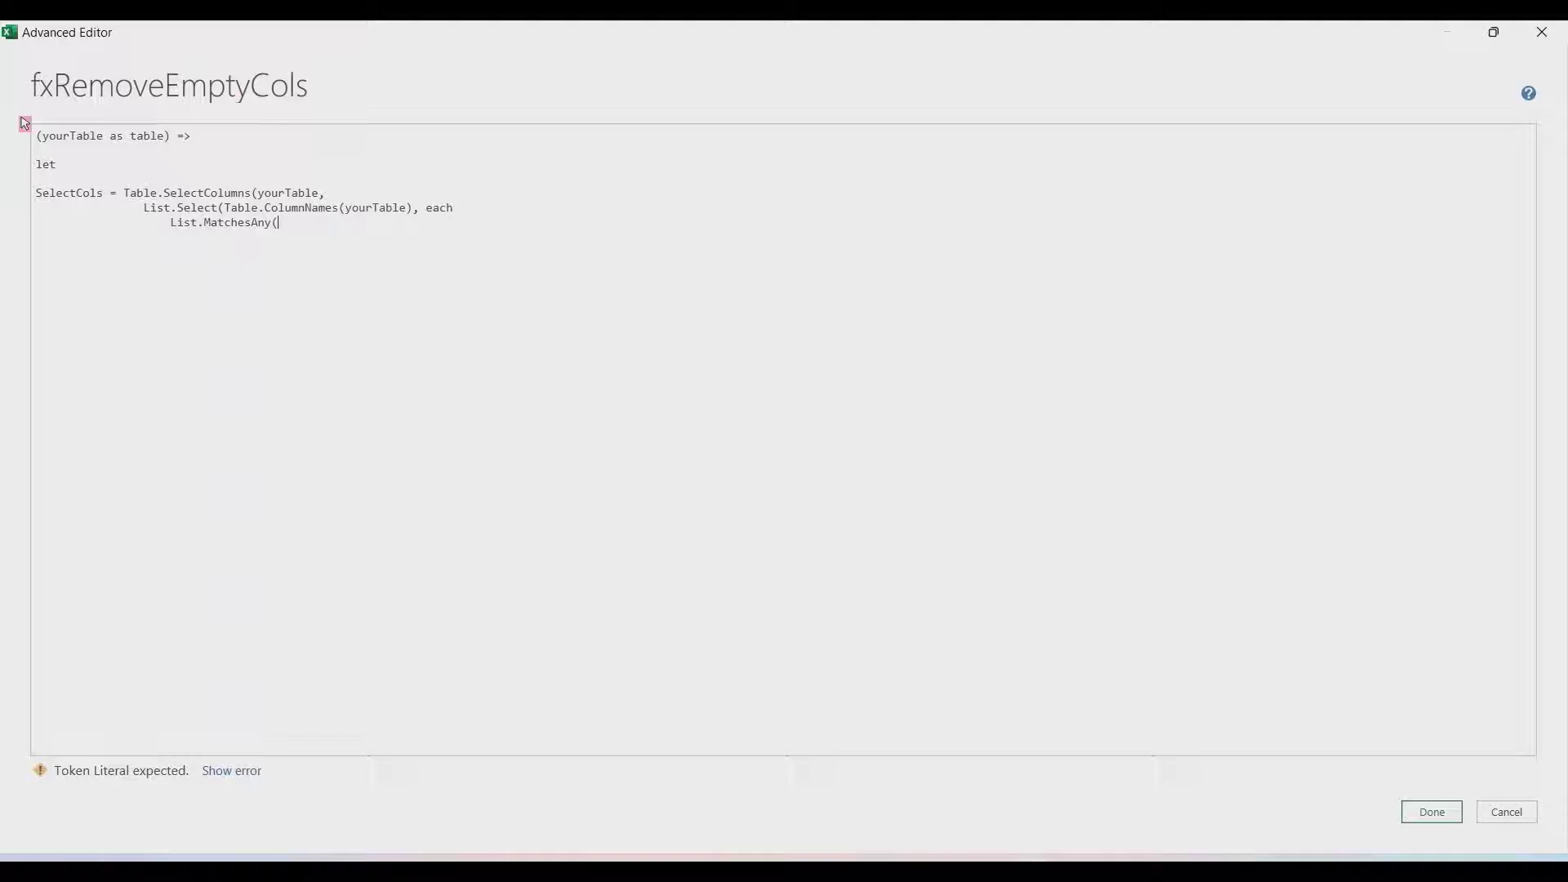
pyautogui.write('Ta')
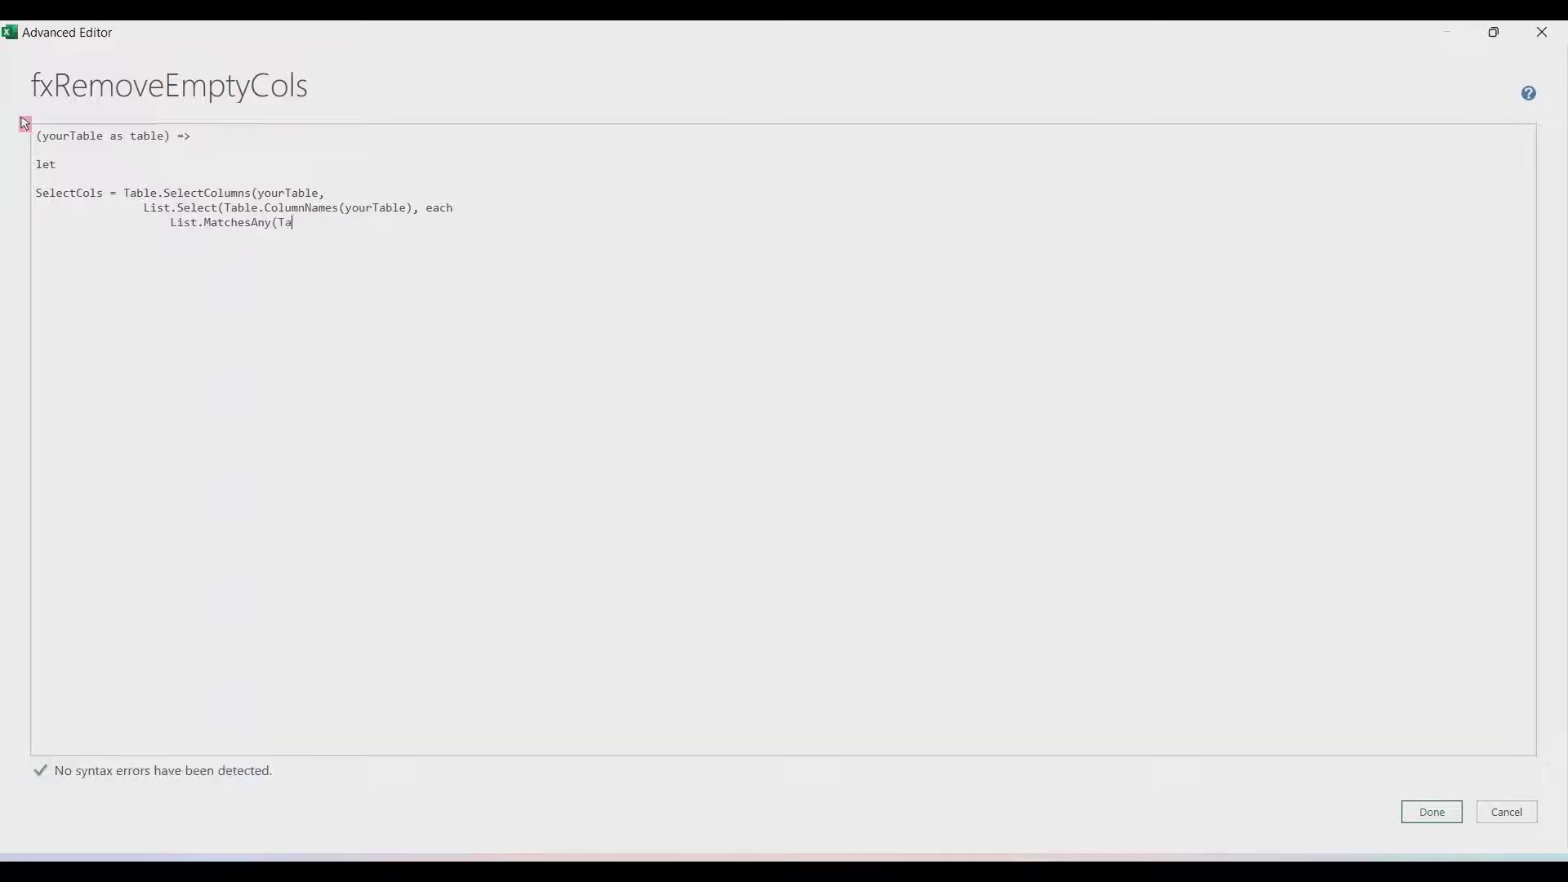
pyautogui.write('ble.Column(')
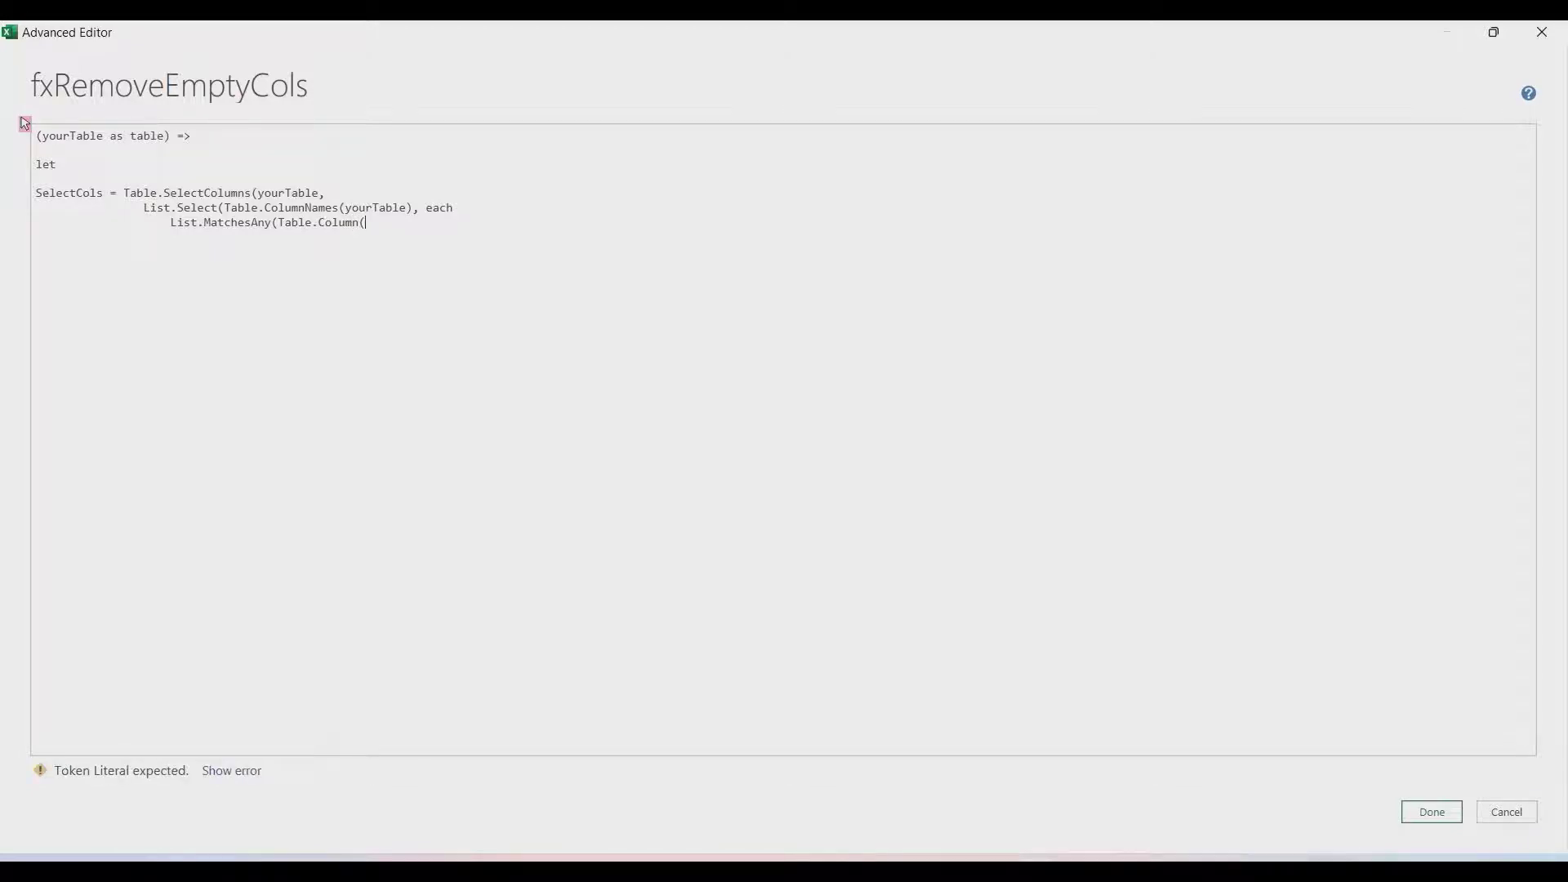
pyautogui.write('yourTable')
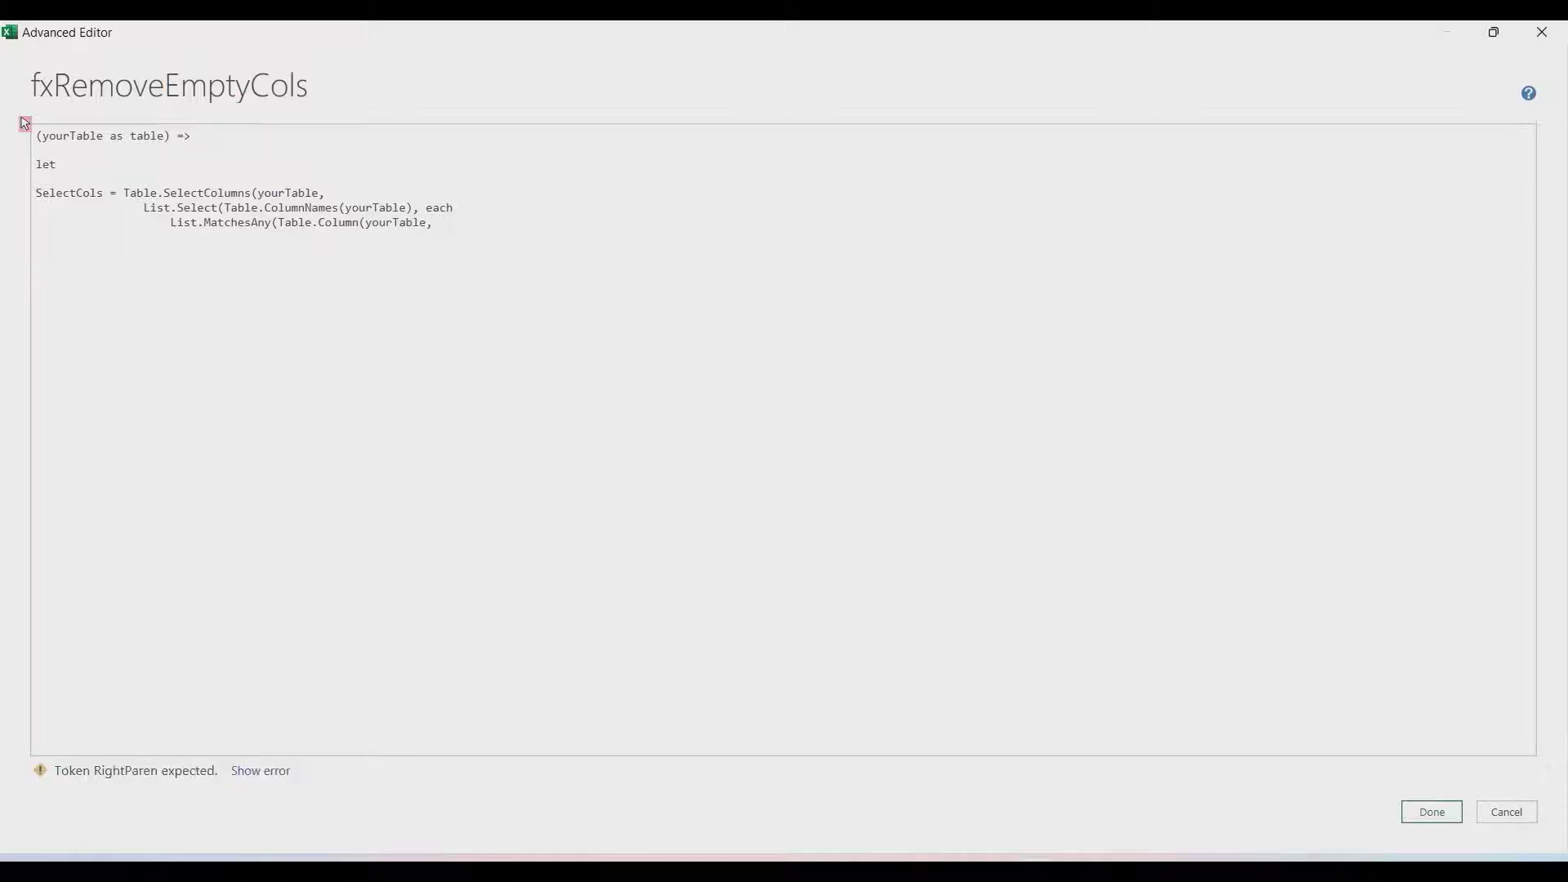
pyautogui.write(', _')
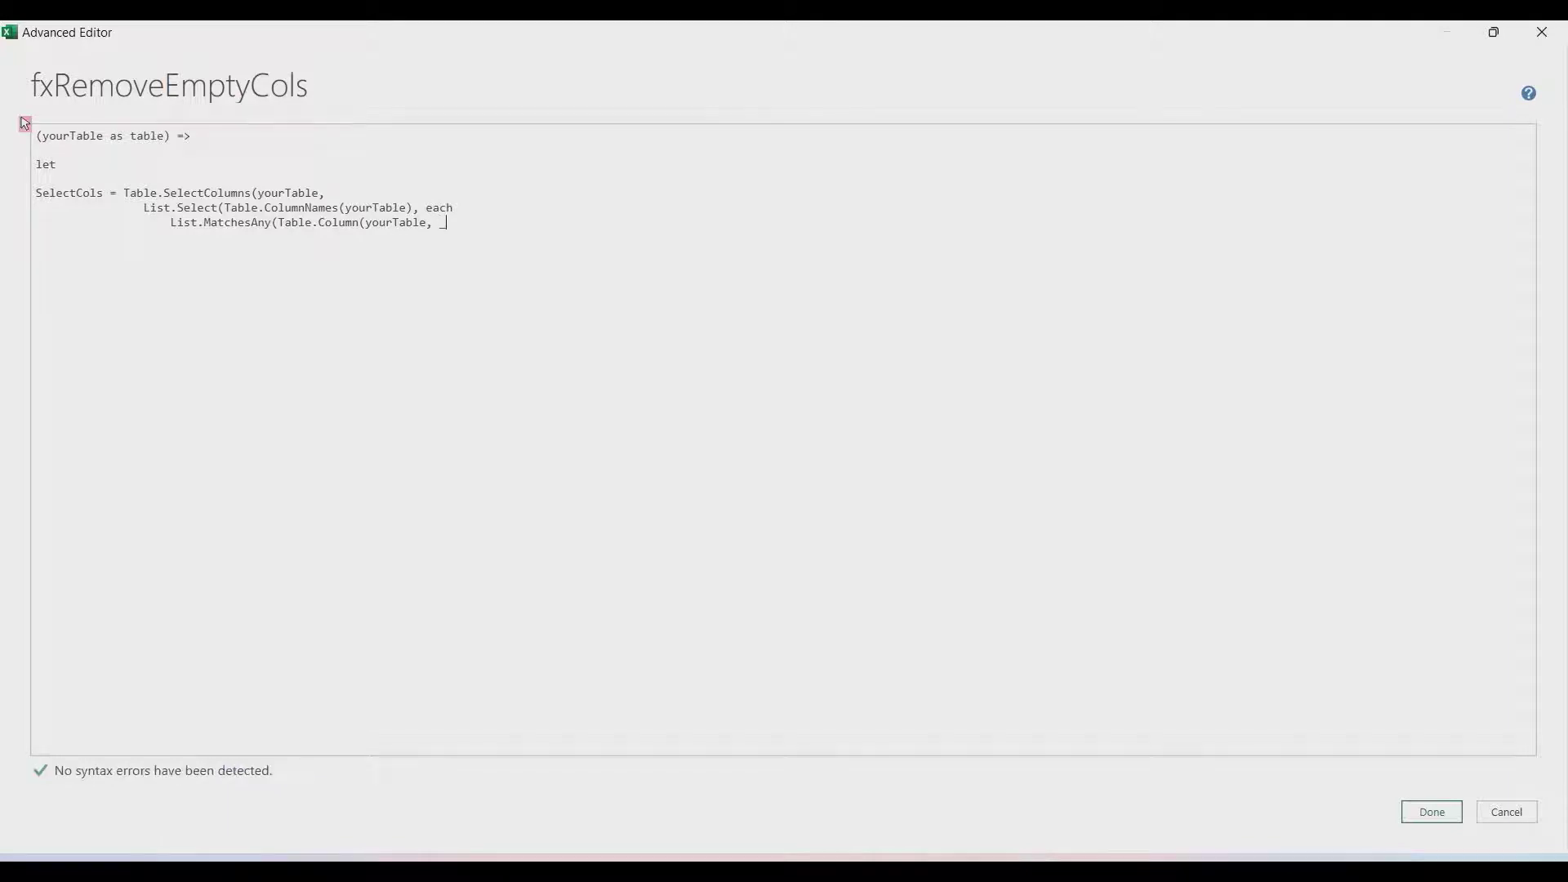
pyautogui.write(')')
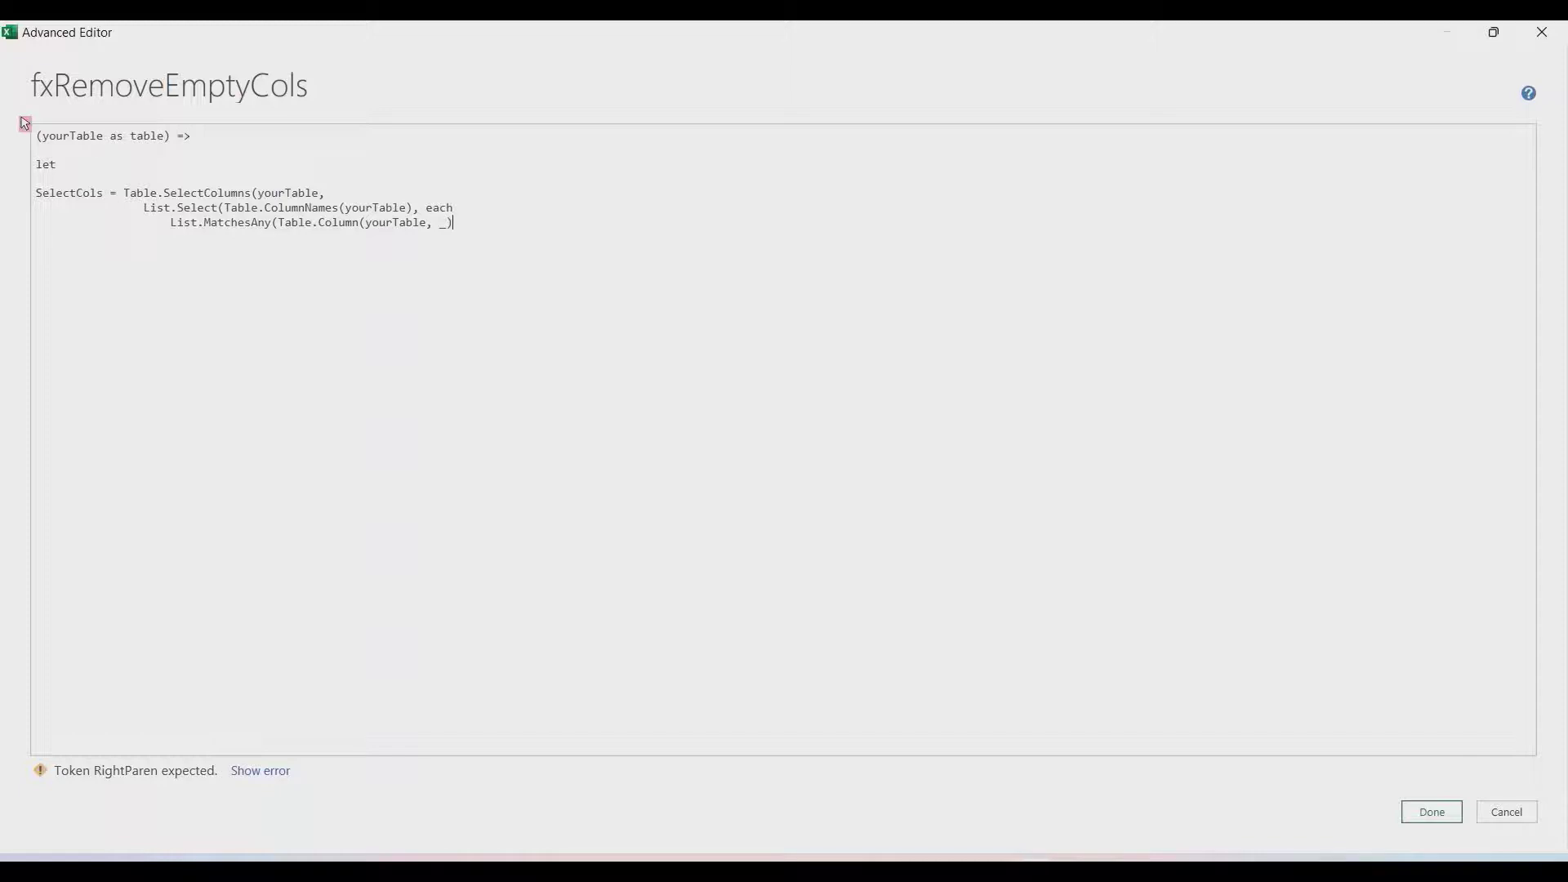
pyautogui.write(',')
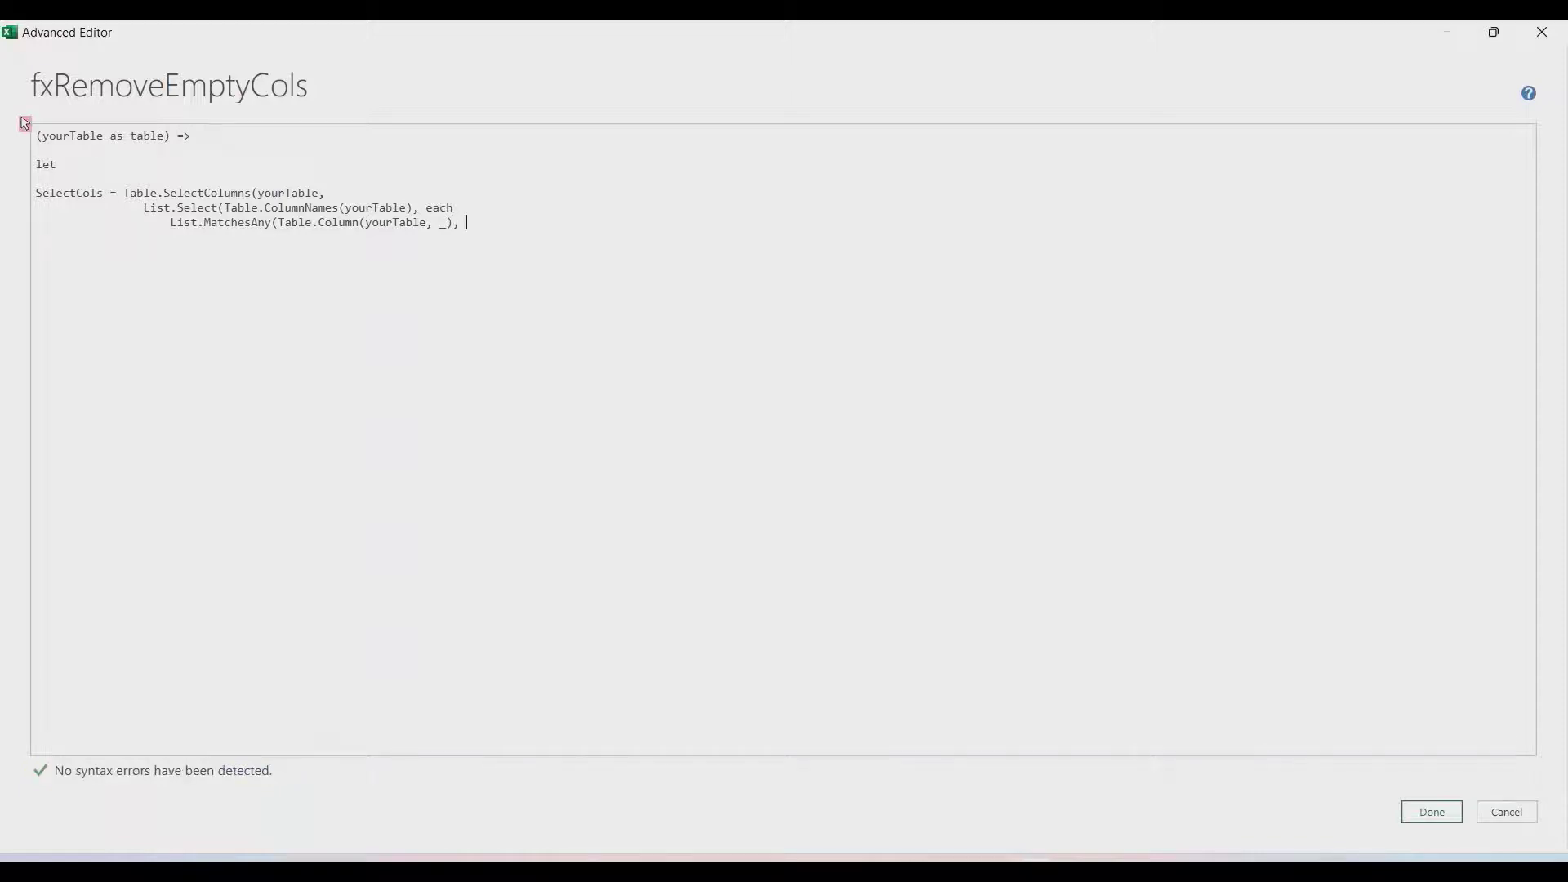
pyautogui.write(' each _ <> null')
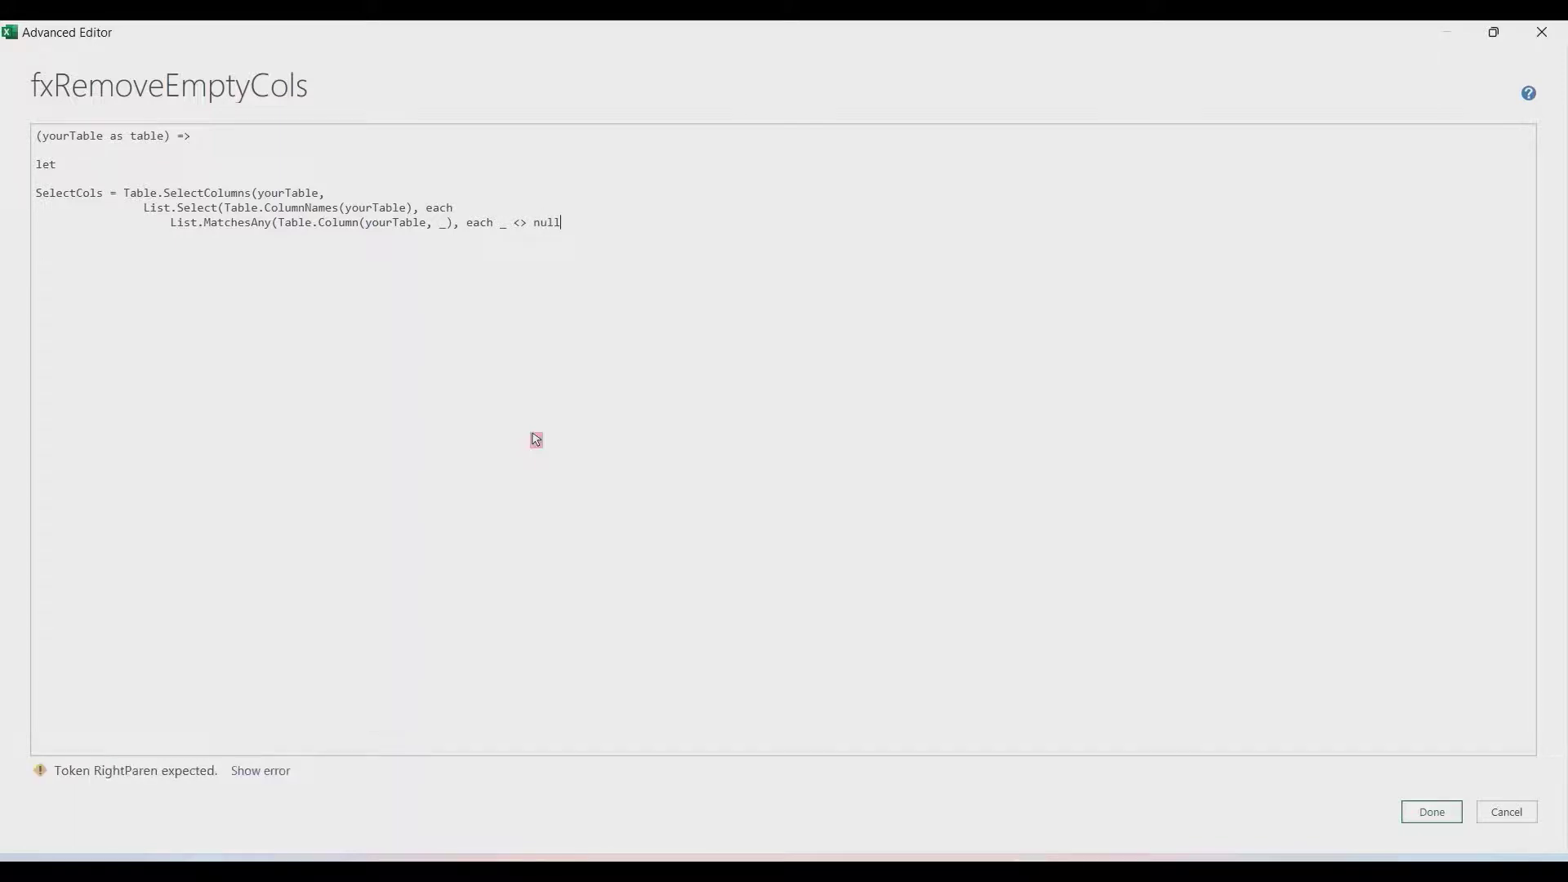
pyautogui.write(')))')
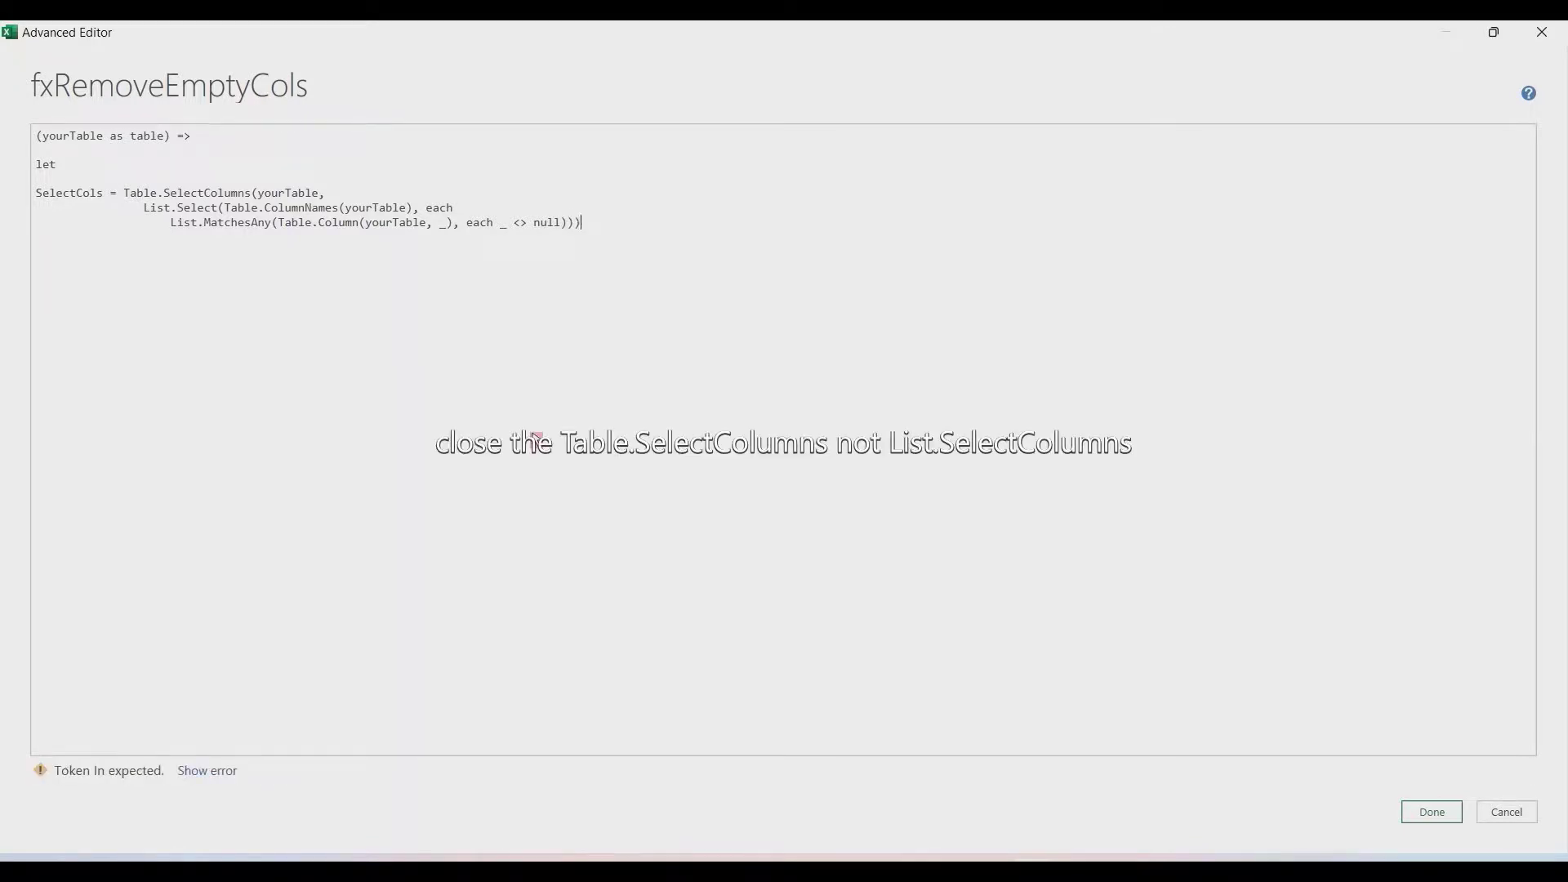
pyautogui.press('Return')
pyautogui.press('Return')
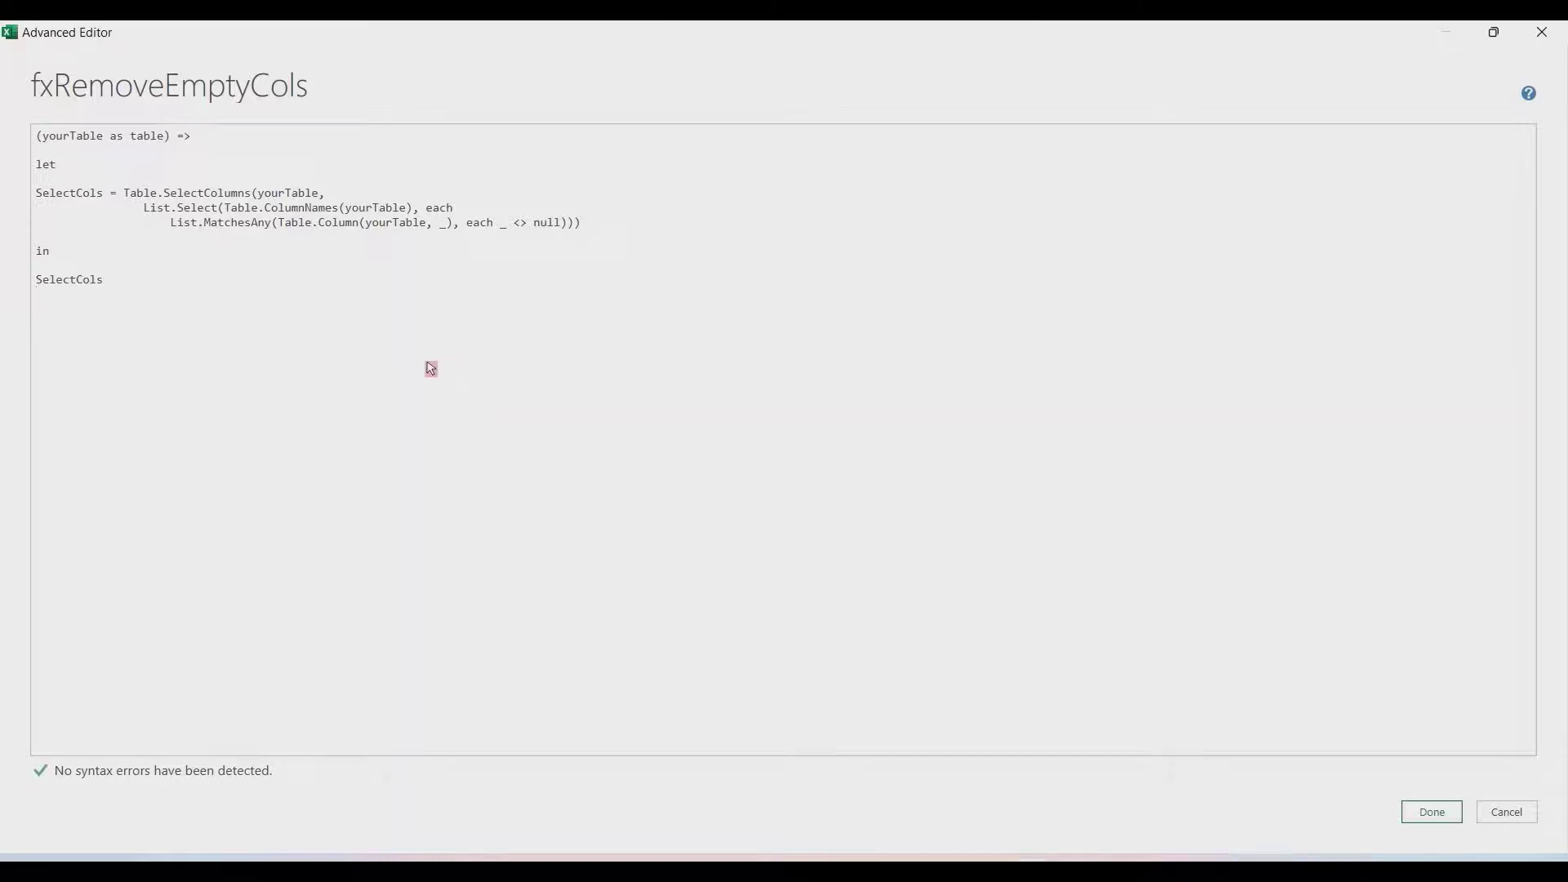
# Review the yourTable argument and List.Select expression, then save the function with Done
pyautogui.moveTo(319, 194); pyautogui.dragTo(257, 194)
pyautogui.moveTo(144, 207); pyautogui.dragTo(594, 234)
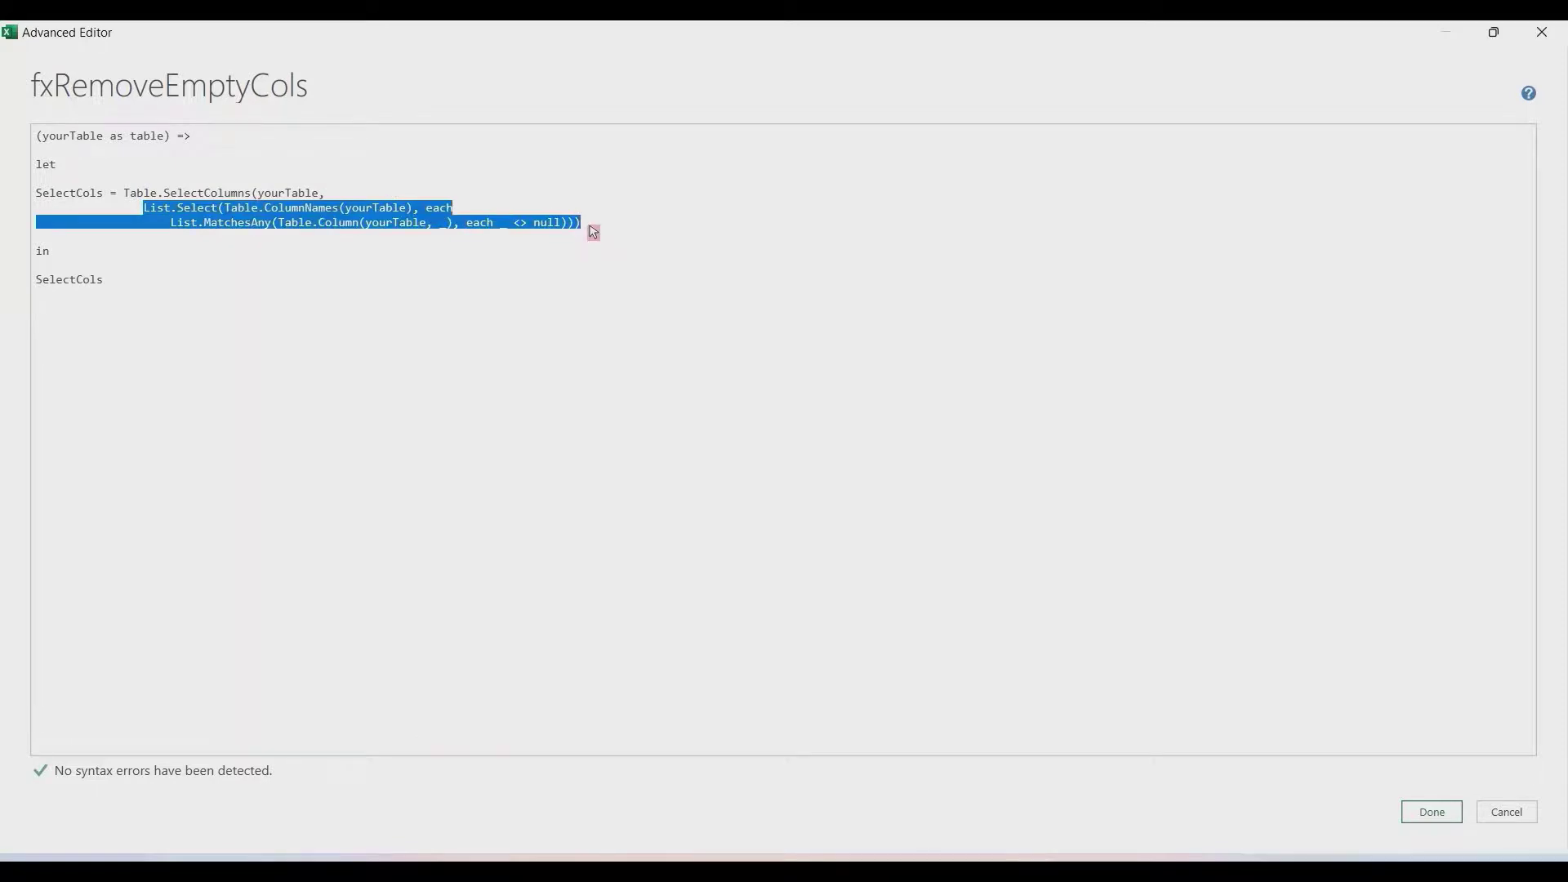
pyautogui.click(594, 232)
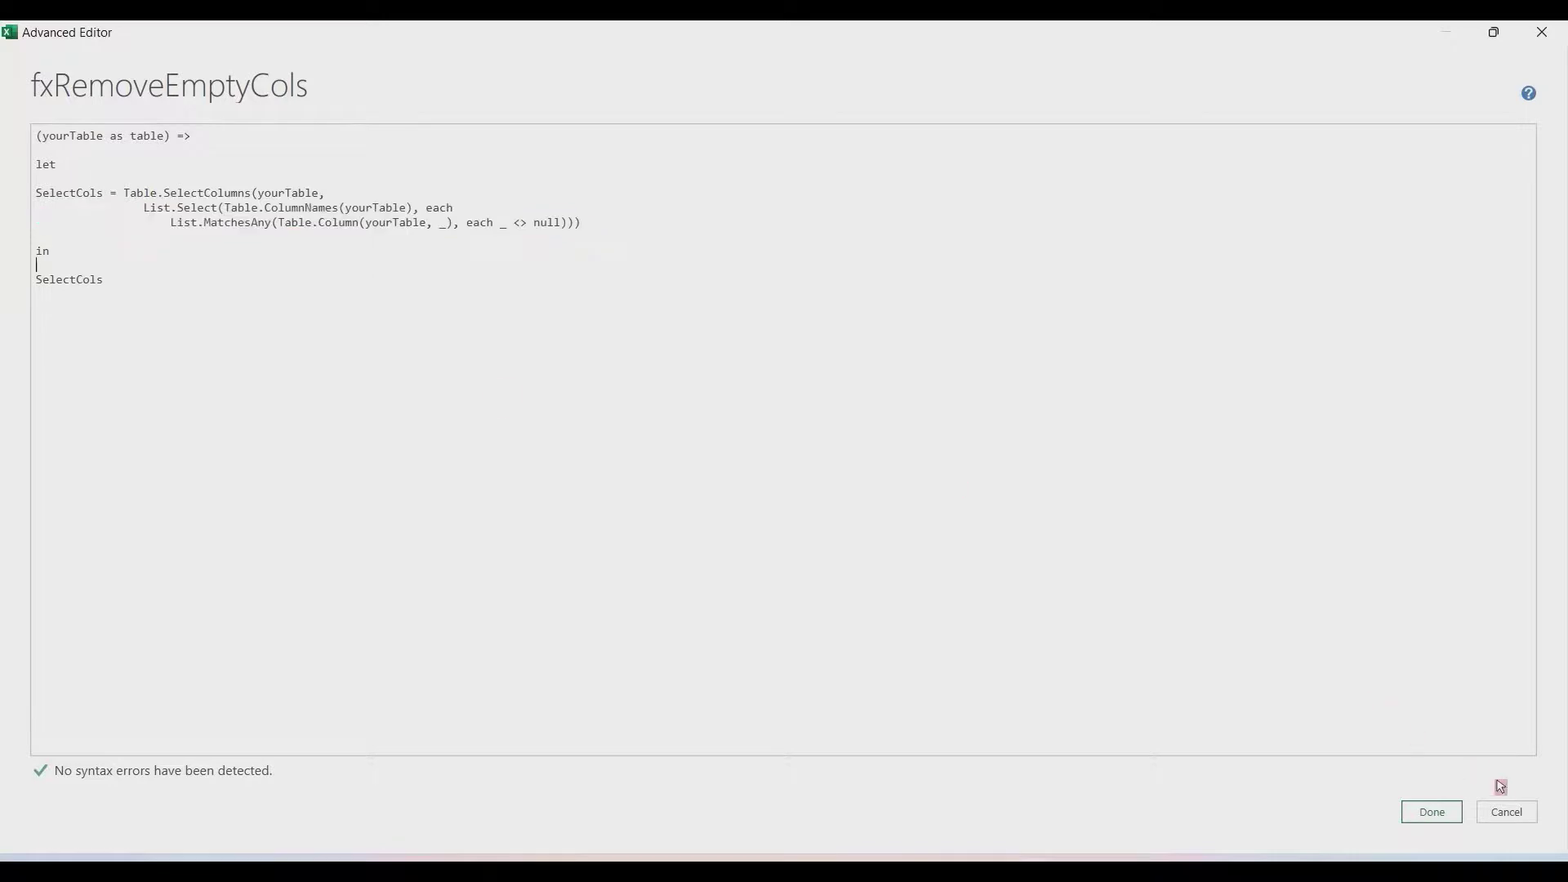
pyautogui.click(1453, 811)
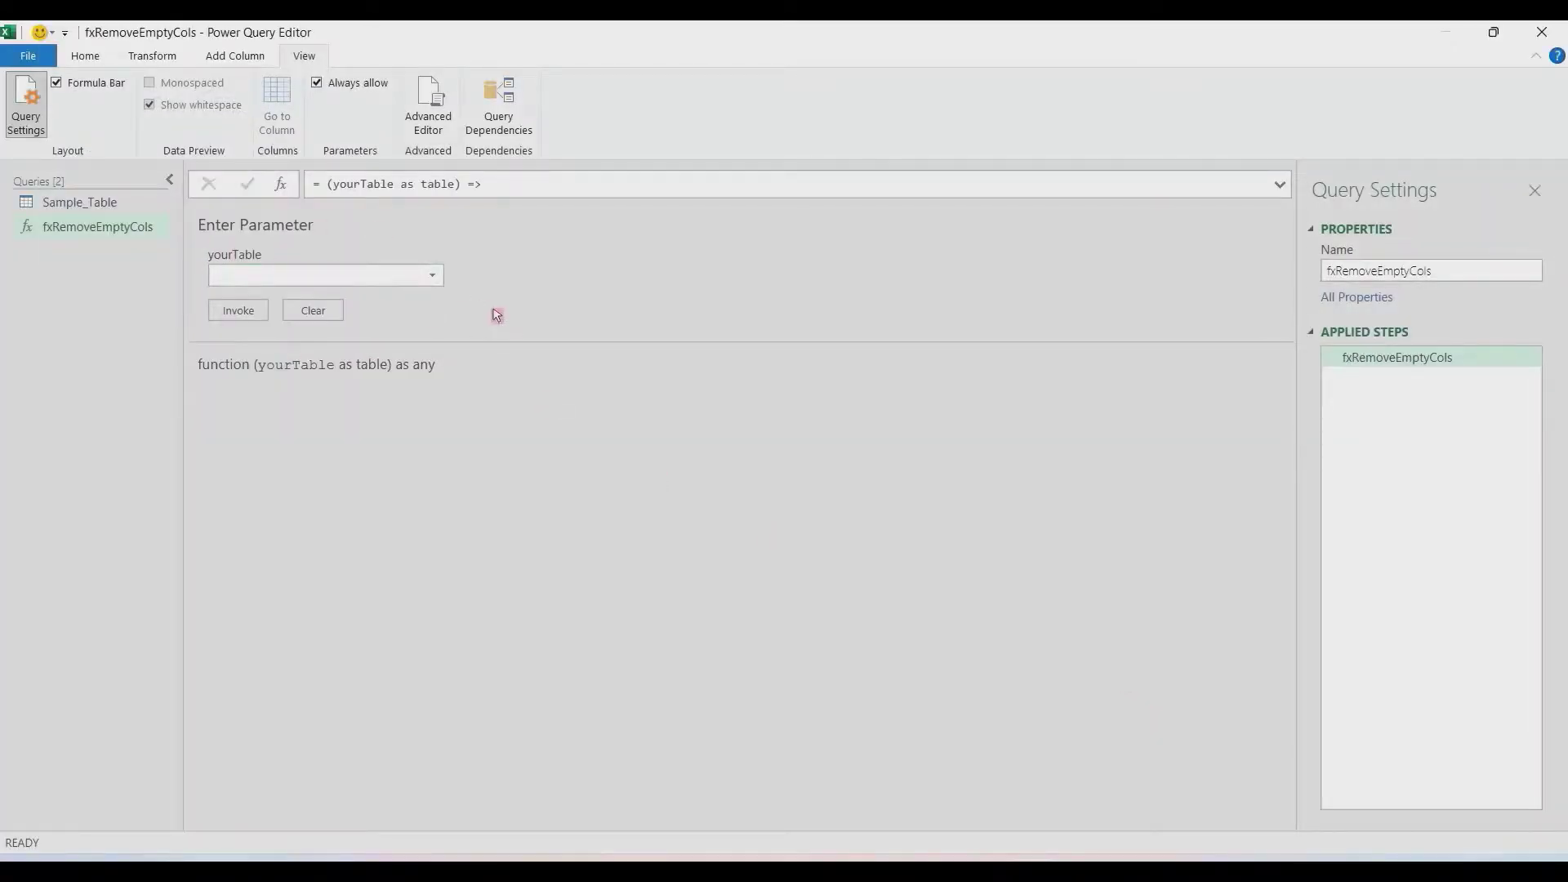
# Invoke fxRemoveEmptyCols with Sample_Table as the yourTable input
pyautogui.click(405, 281)
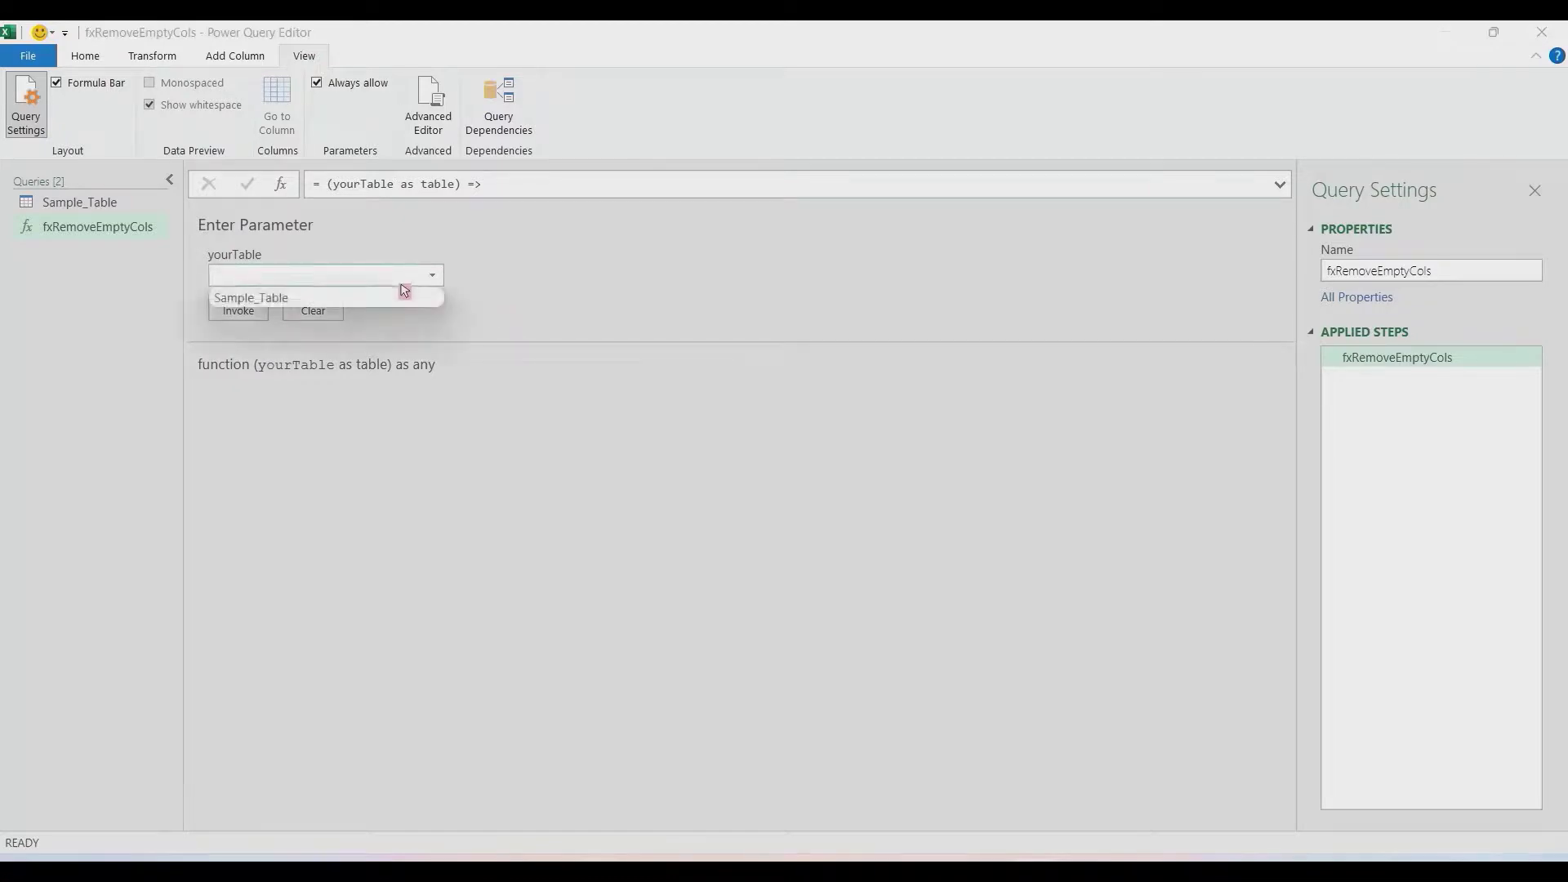
pyautogui.click(284, 298)
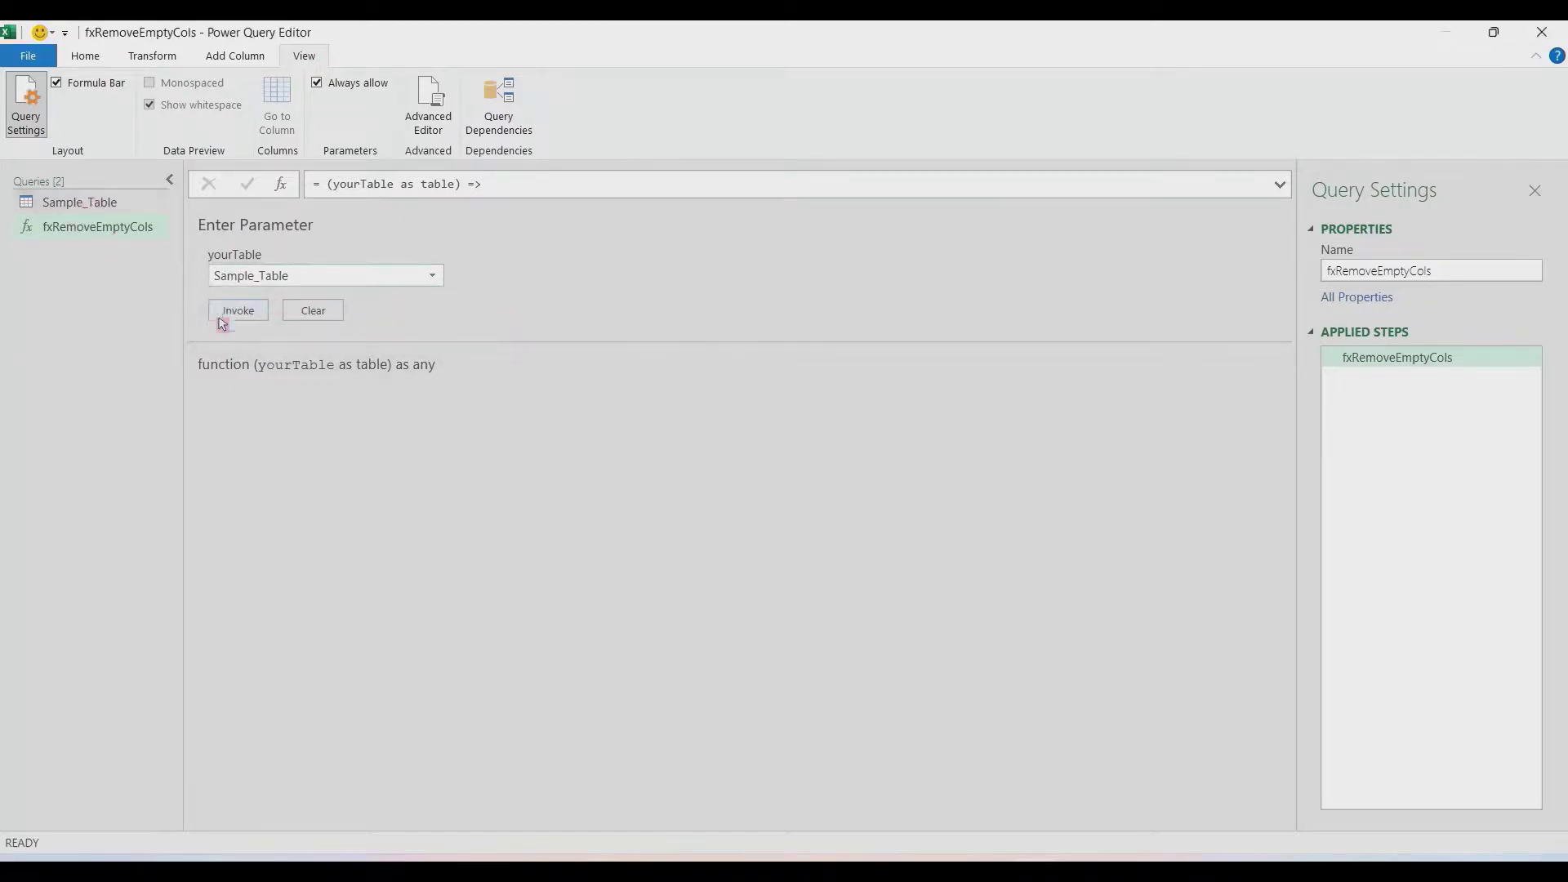
pyautogui.click(239, 316)
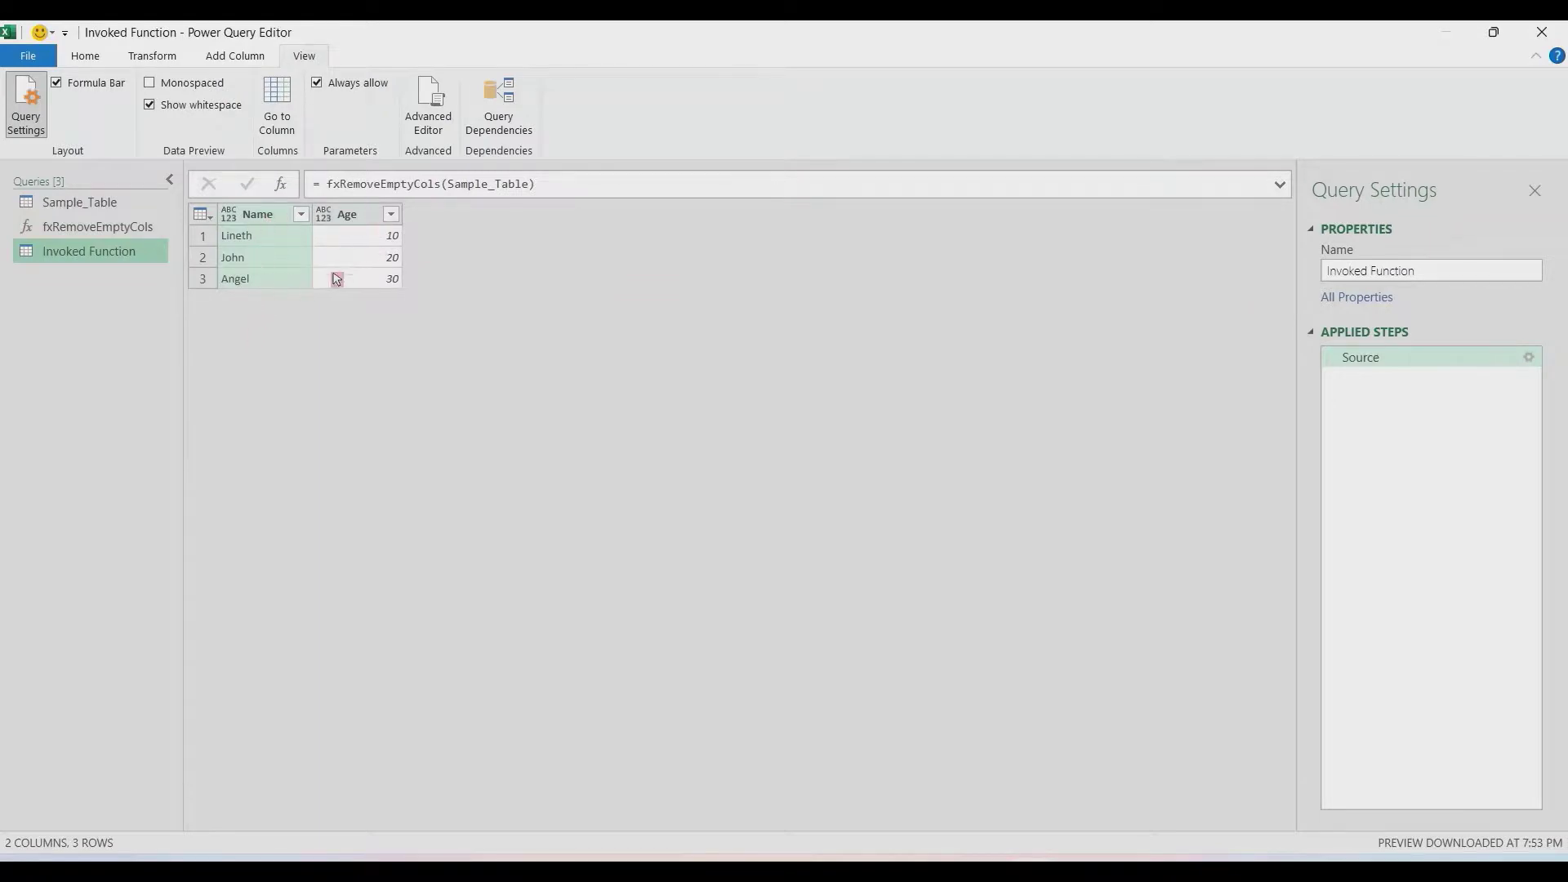
# Compare with Sample_Table's null Remarks and Remarks2 columns, then return to the Invoked Function result
pyautogui.click(98, 203)
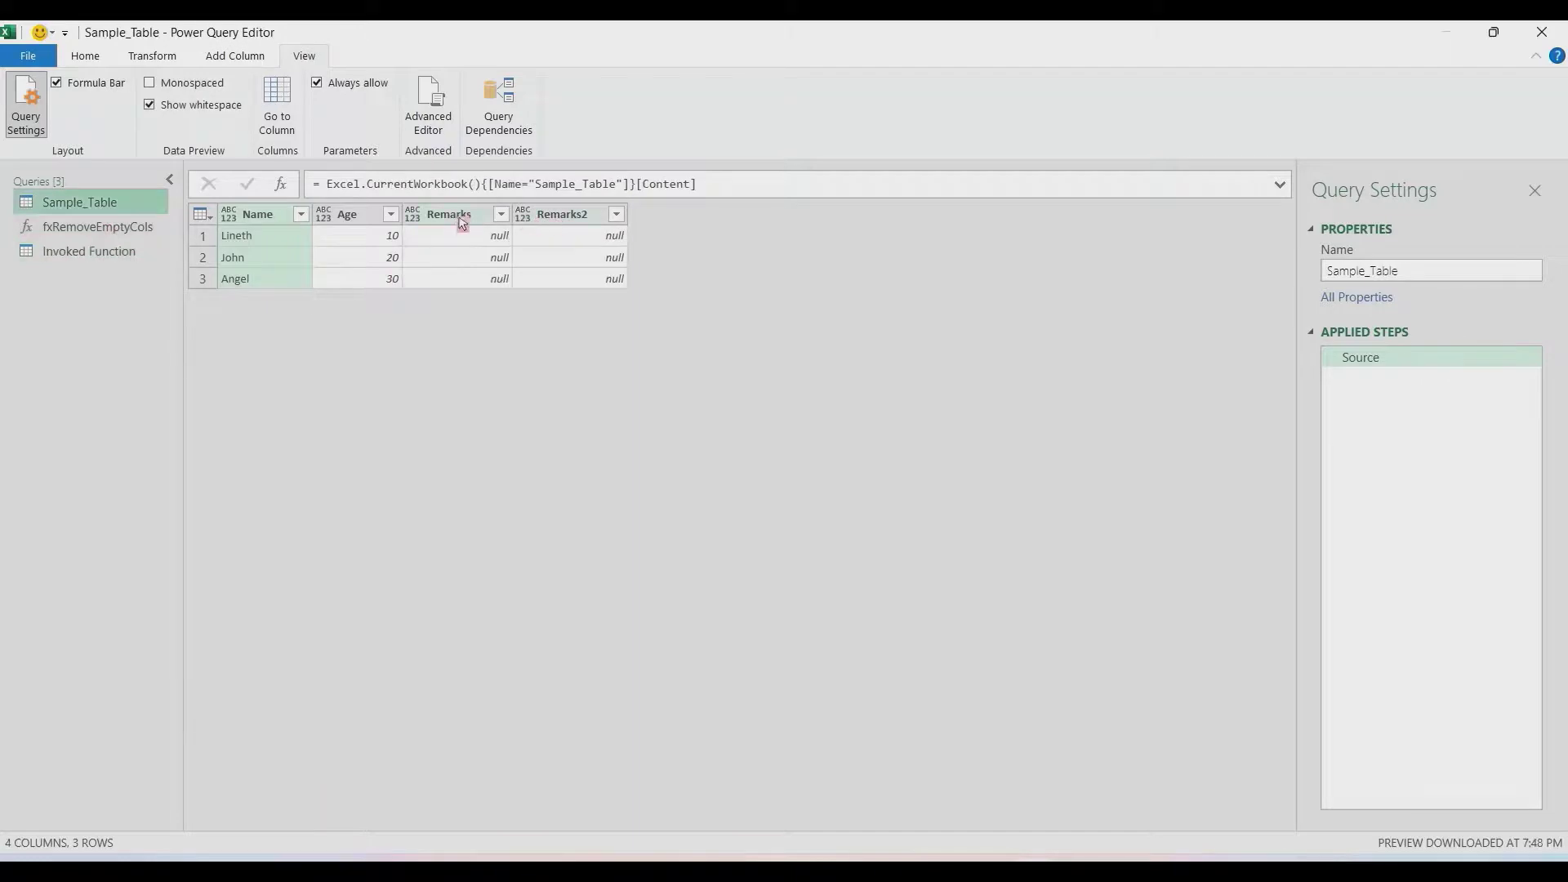
pyautogui.click(459, 216)
pyautogui.click(563, 216)
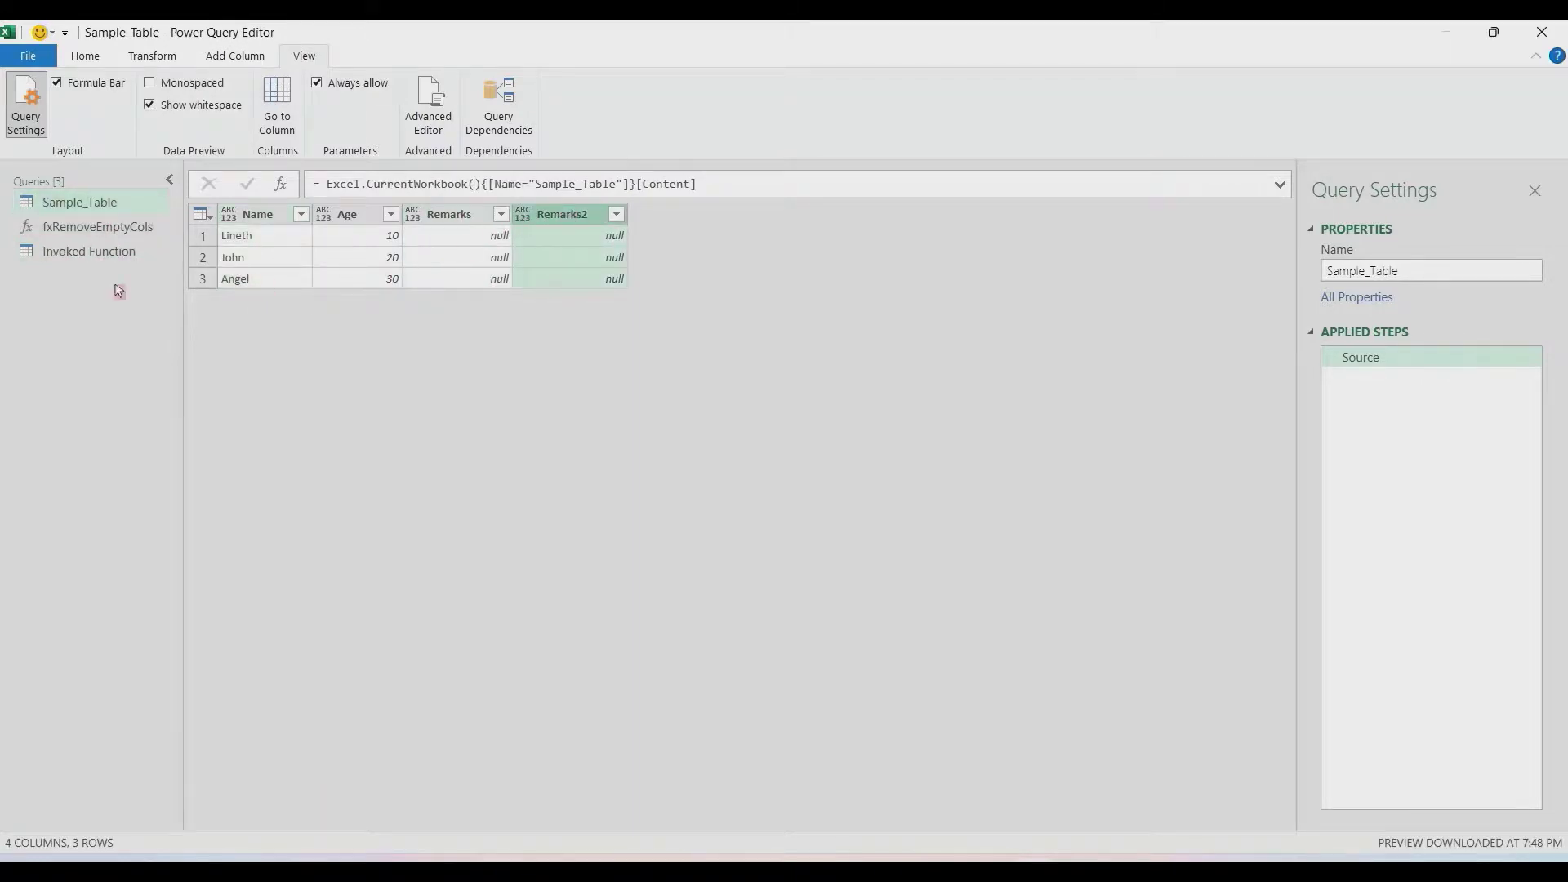
pyautogui.click(91, 252)
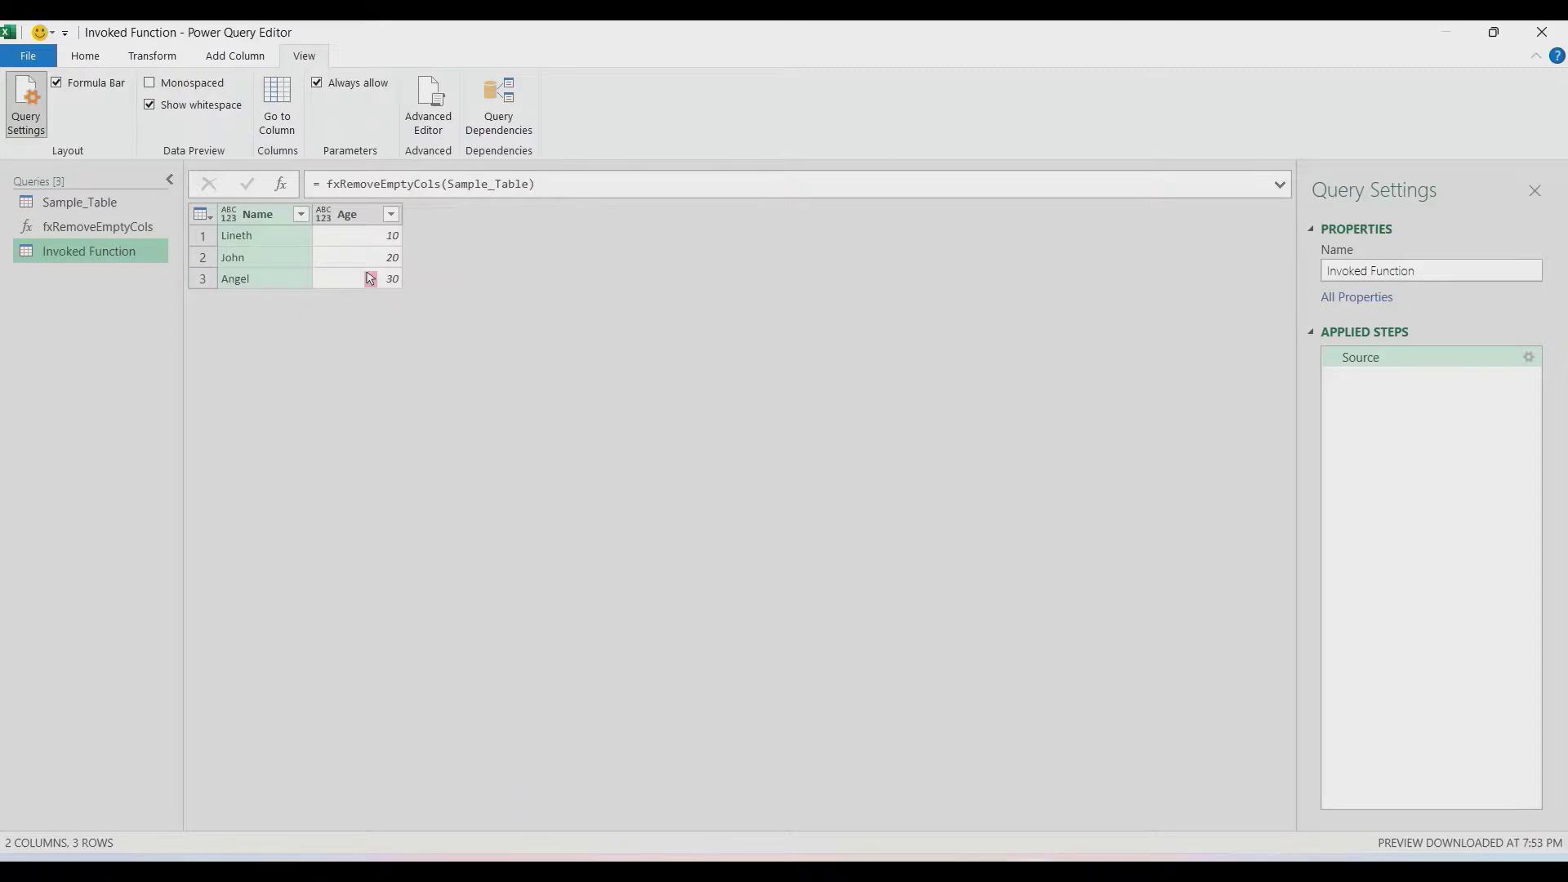
# Choose Home > Close & Load To... for the Invoked Function query
pyautogui.click(92, 59)
pyautogui.click(27, 125)
pyautogui.click(51, 173)
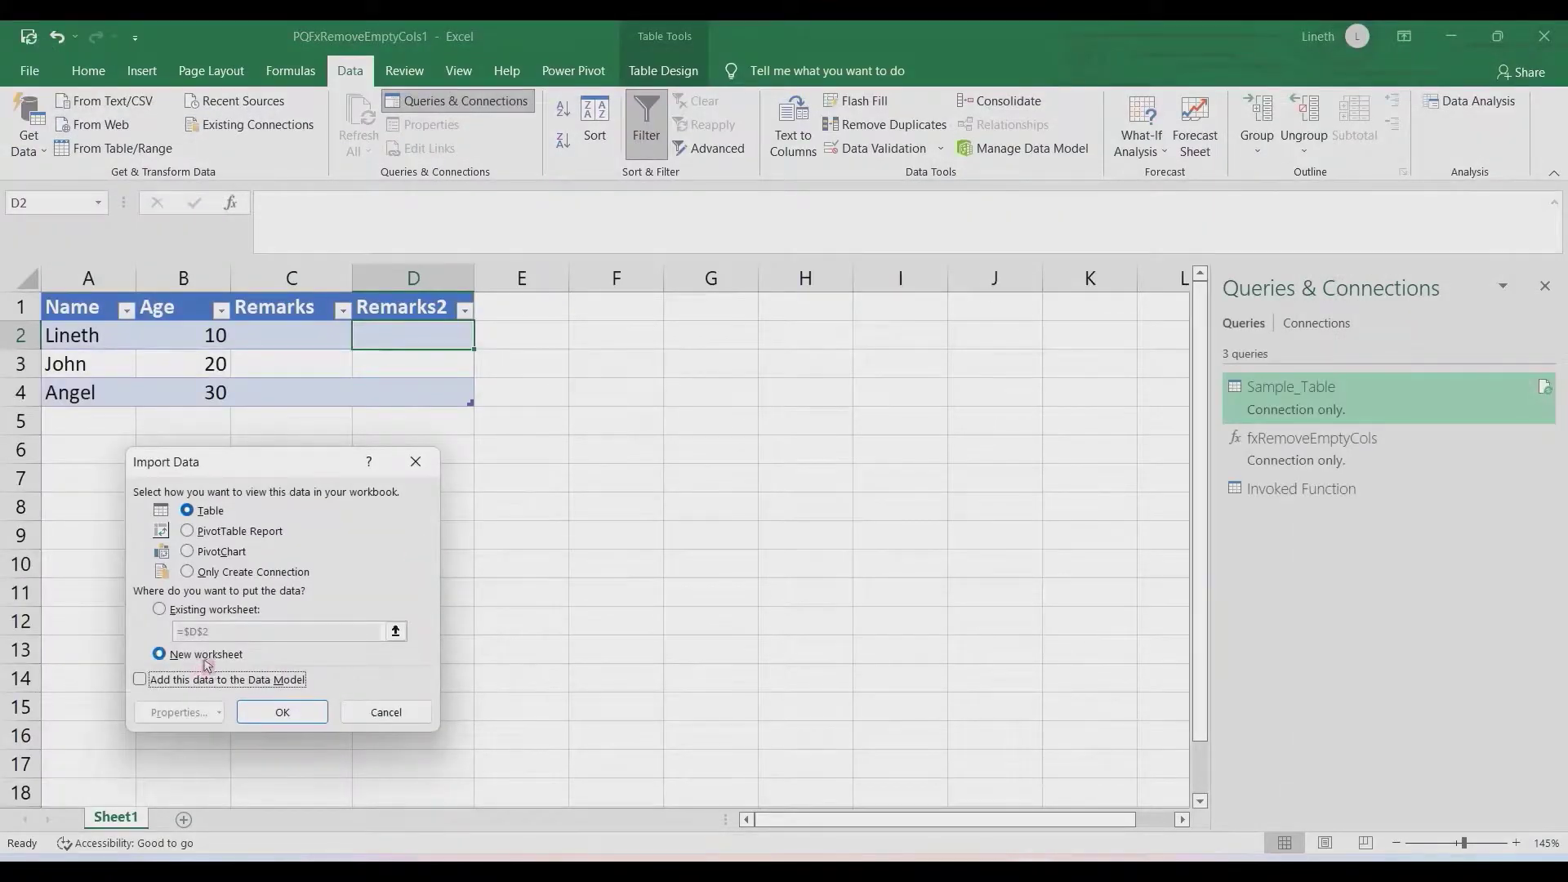
# Load the result as a table on a new sheet, and add a Remarks header in Sheet1 E1
pyautogui.click(282, 711)
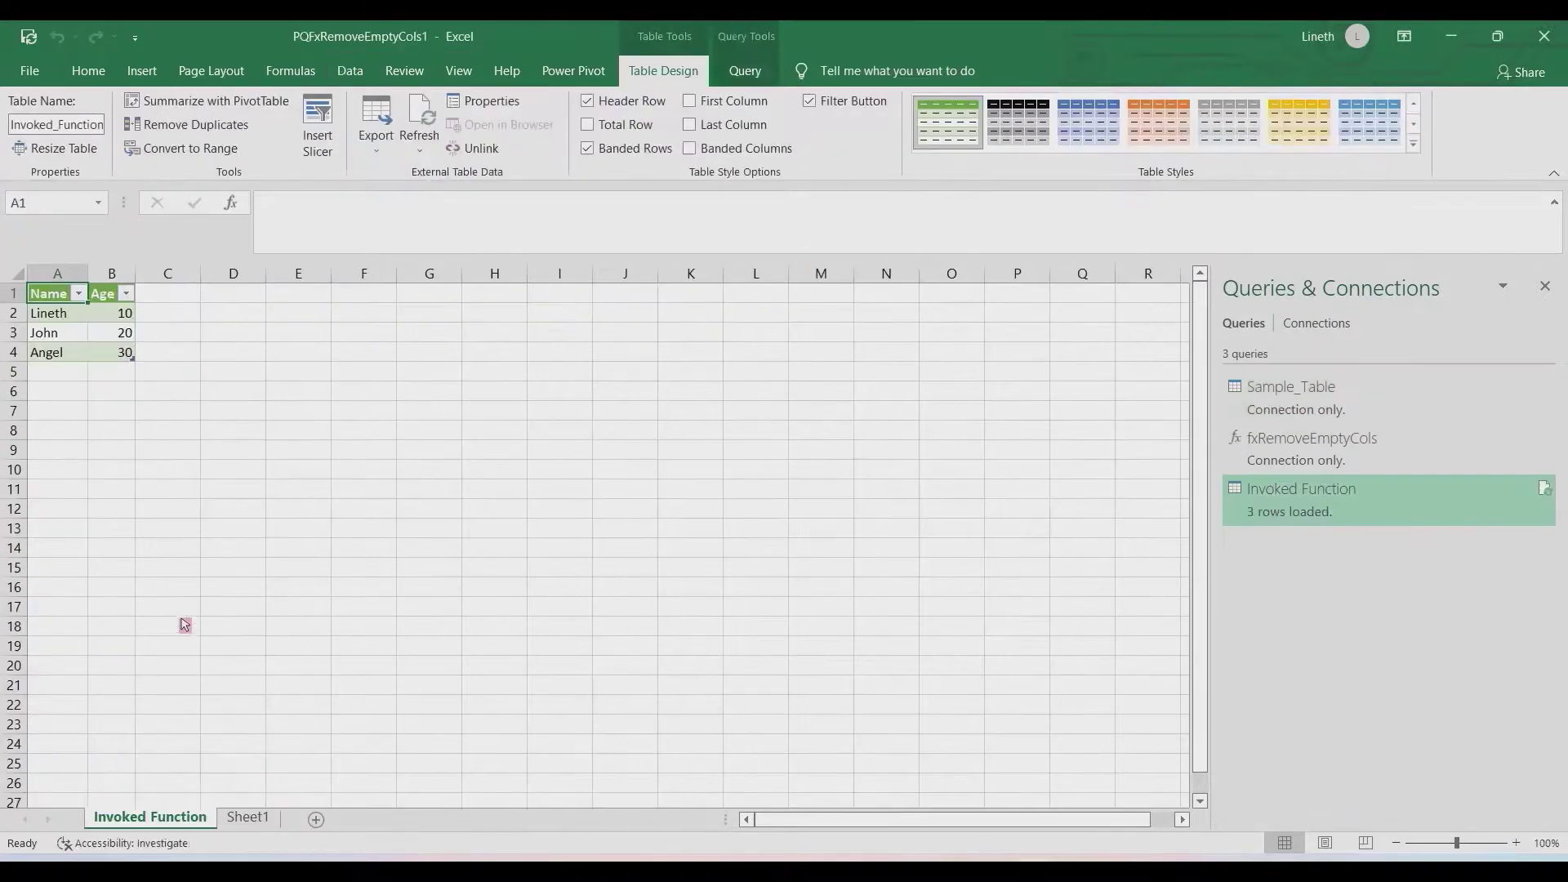
pyautogui.keyDown('ctrl'); pyautogui.scroll(3, 180, 613); pyautogui.keyUp('ctrl')
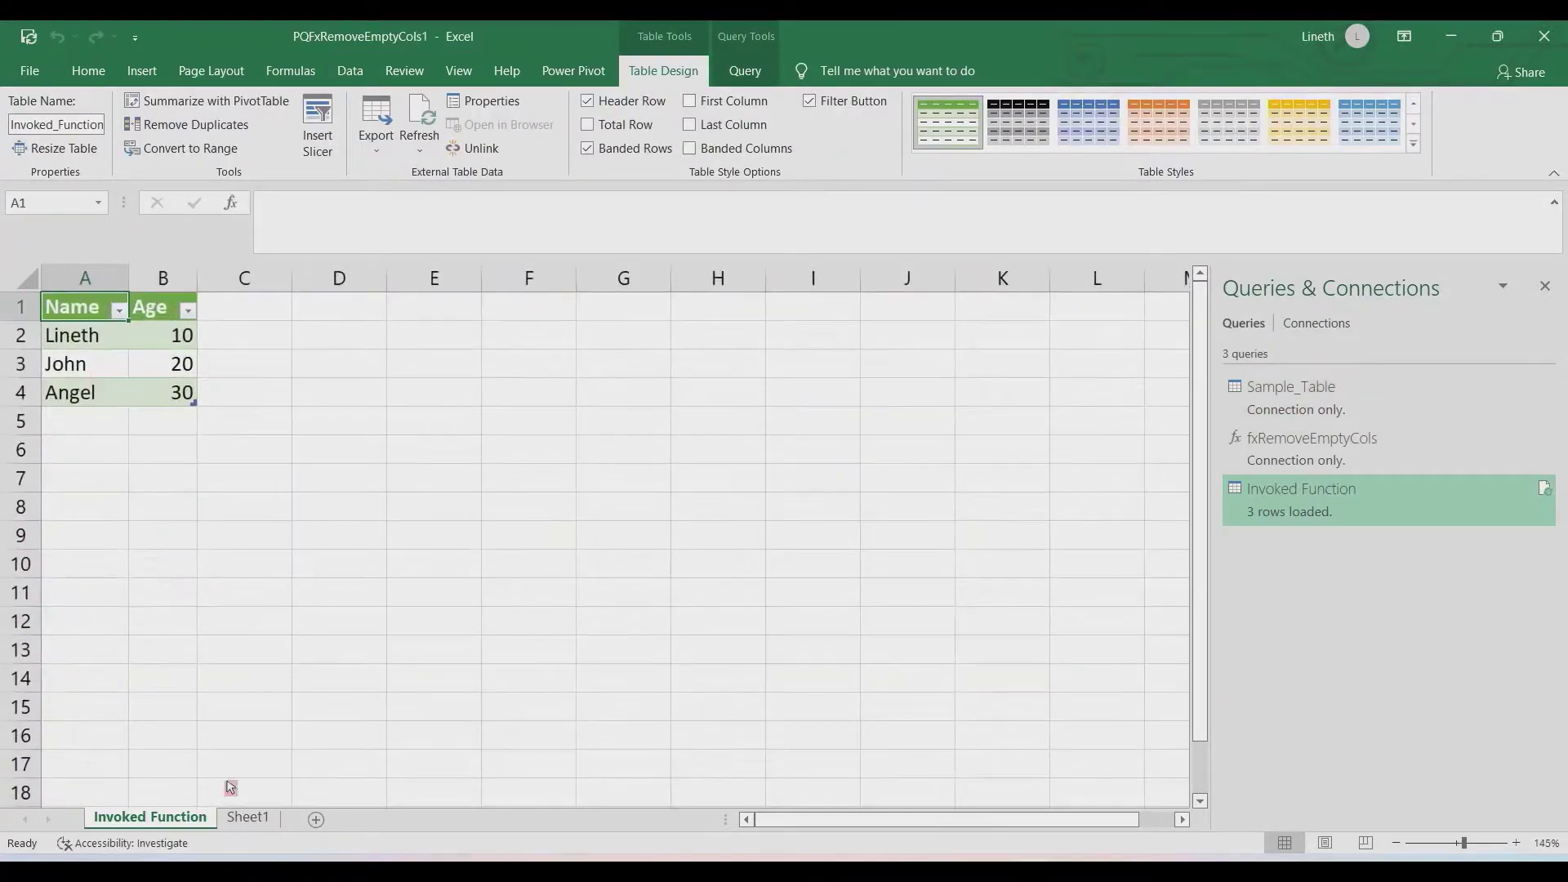
pyautogui.click(247, 816)
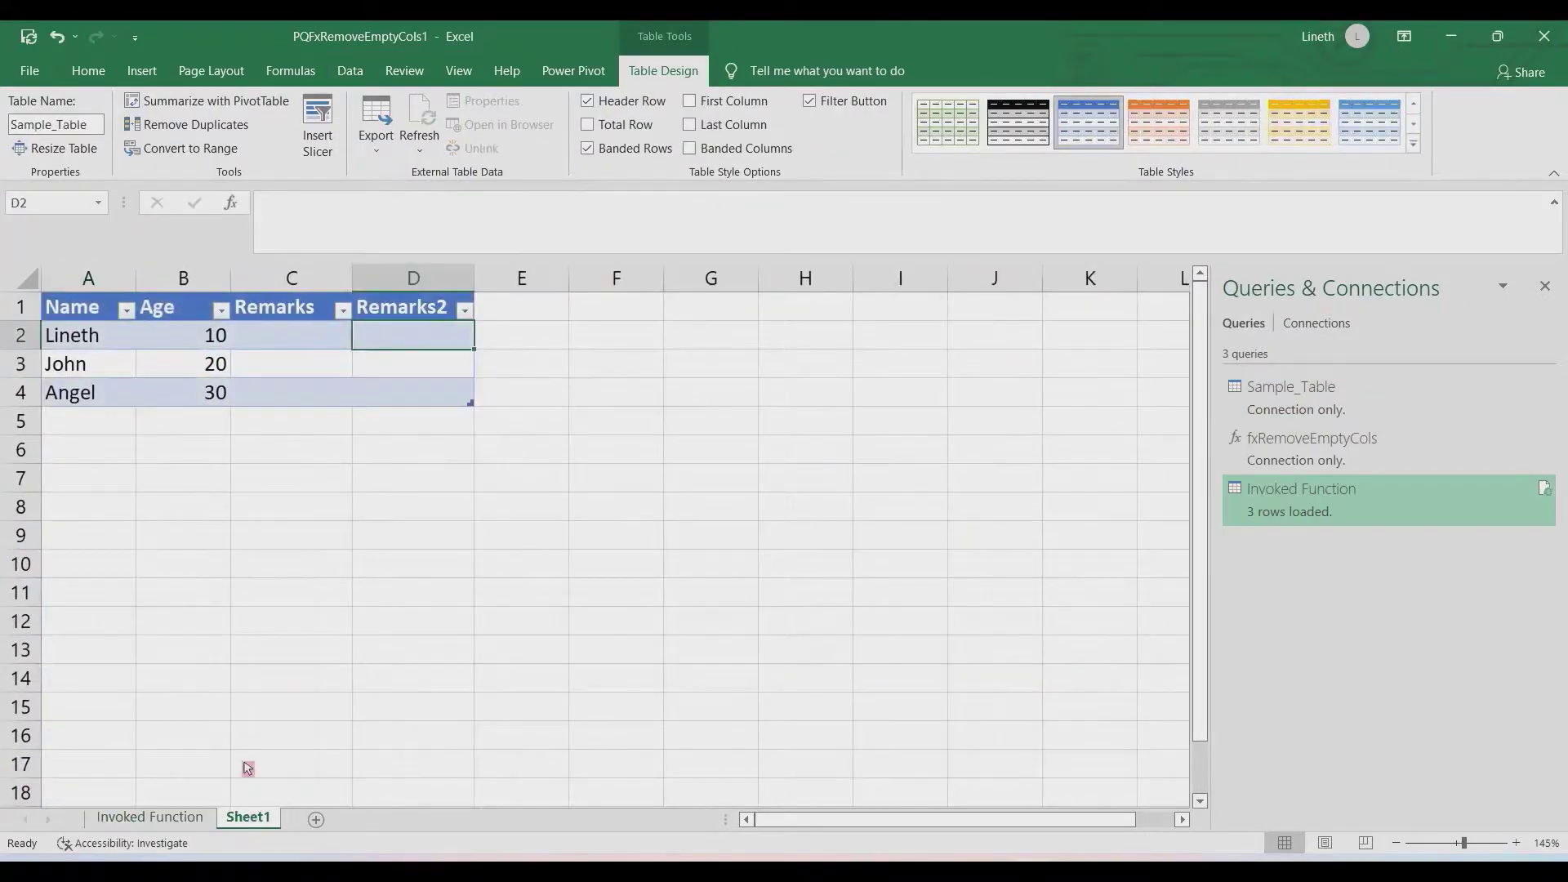
pyautogui.click(535, 316)
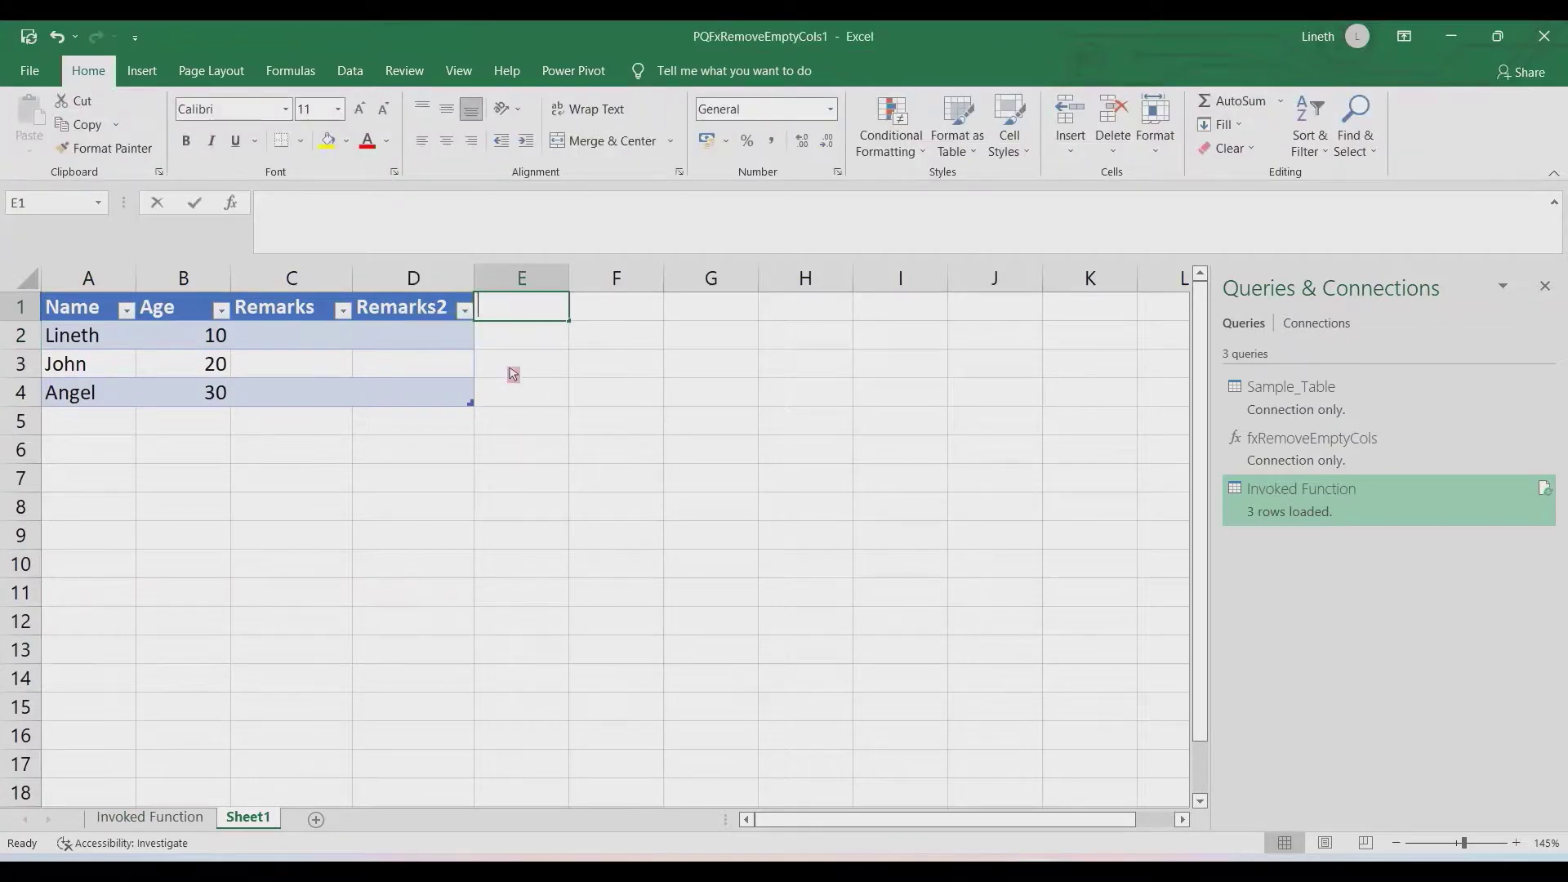
pyautogui.write('Rem')
pyautogui.press('BackSpace')
pyautogui.press('BackSpace')
pyautogui.press('BackSpace')
pyautogui.write('Remarks')
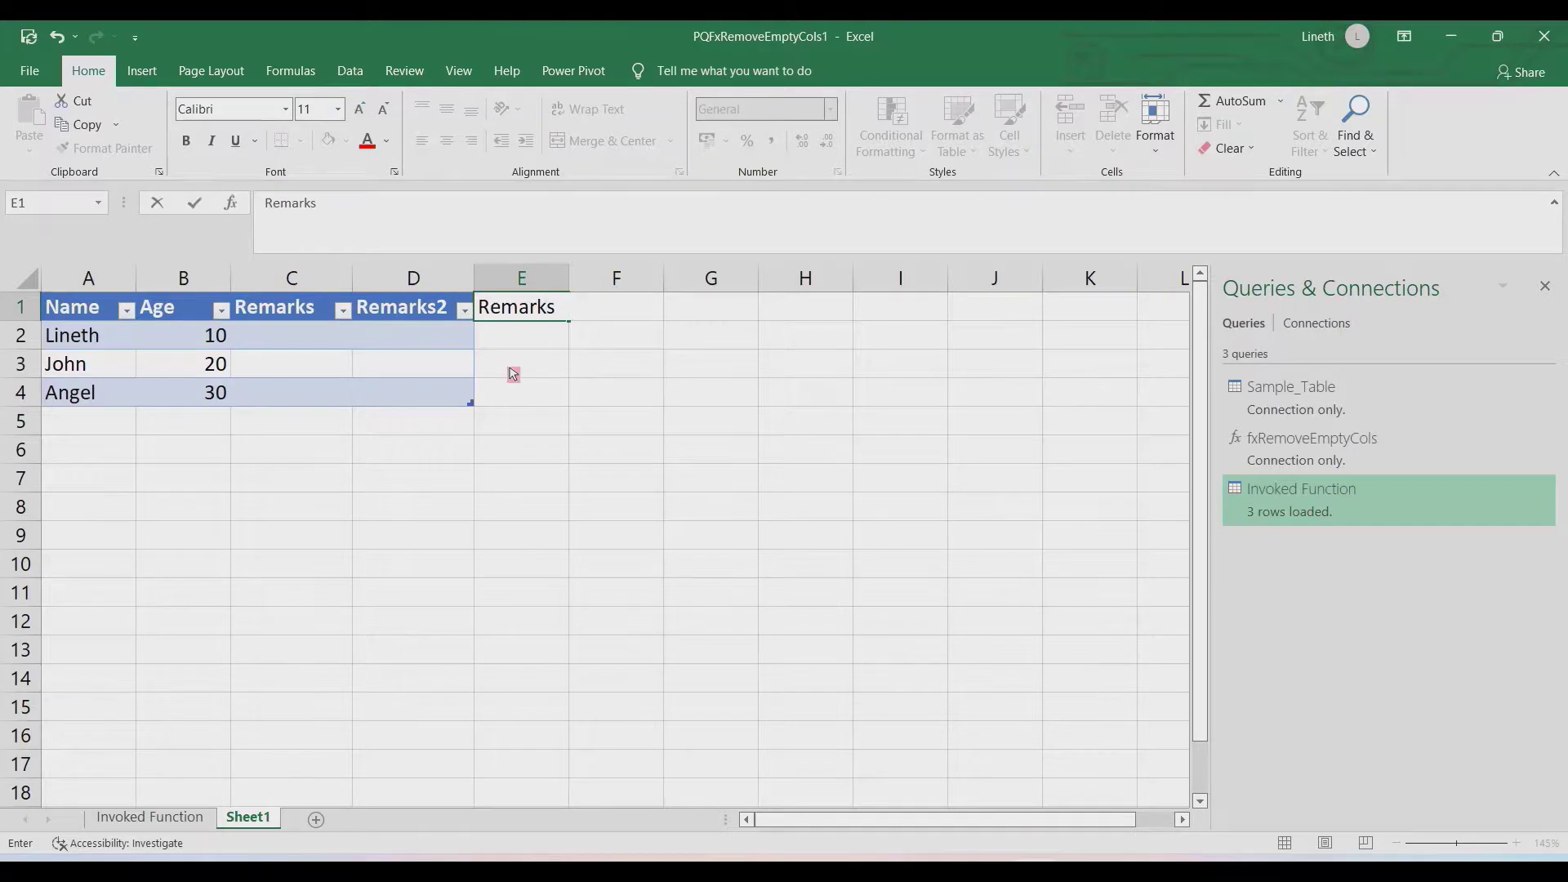
pyautogui.press('Return')
# Enter A in cell E3 for John, then Refresh All queries
pyautogui.click(512, 373)
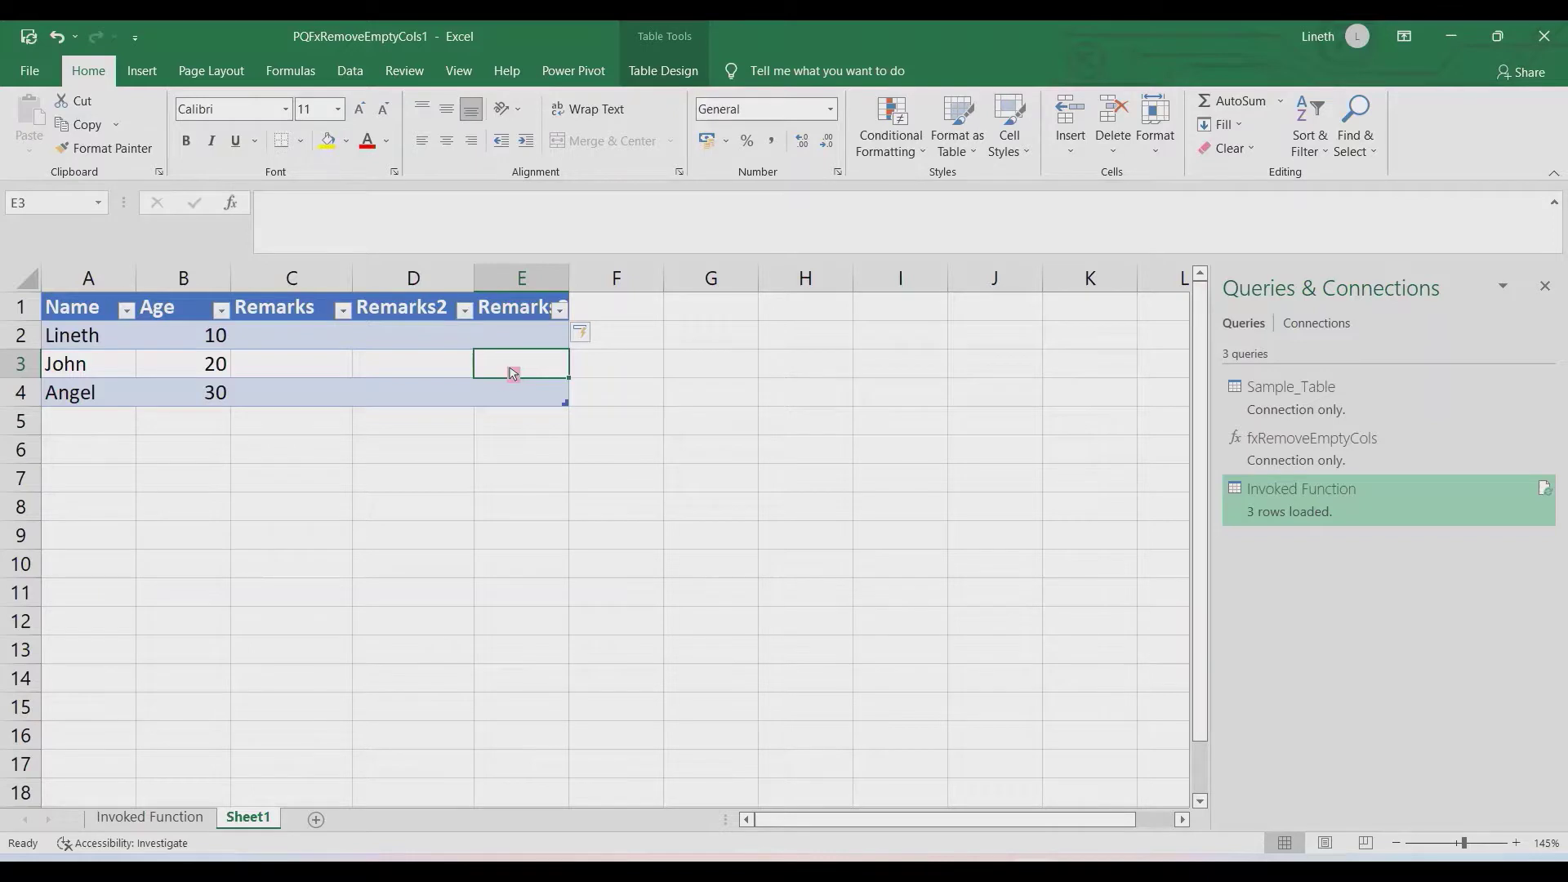
pyautogui.write('A')
pyautogui.press('Return')
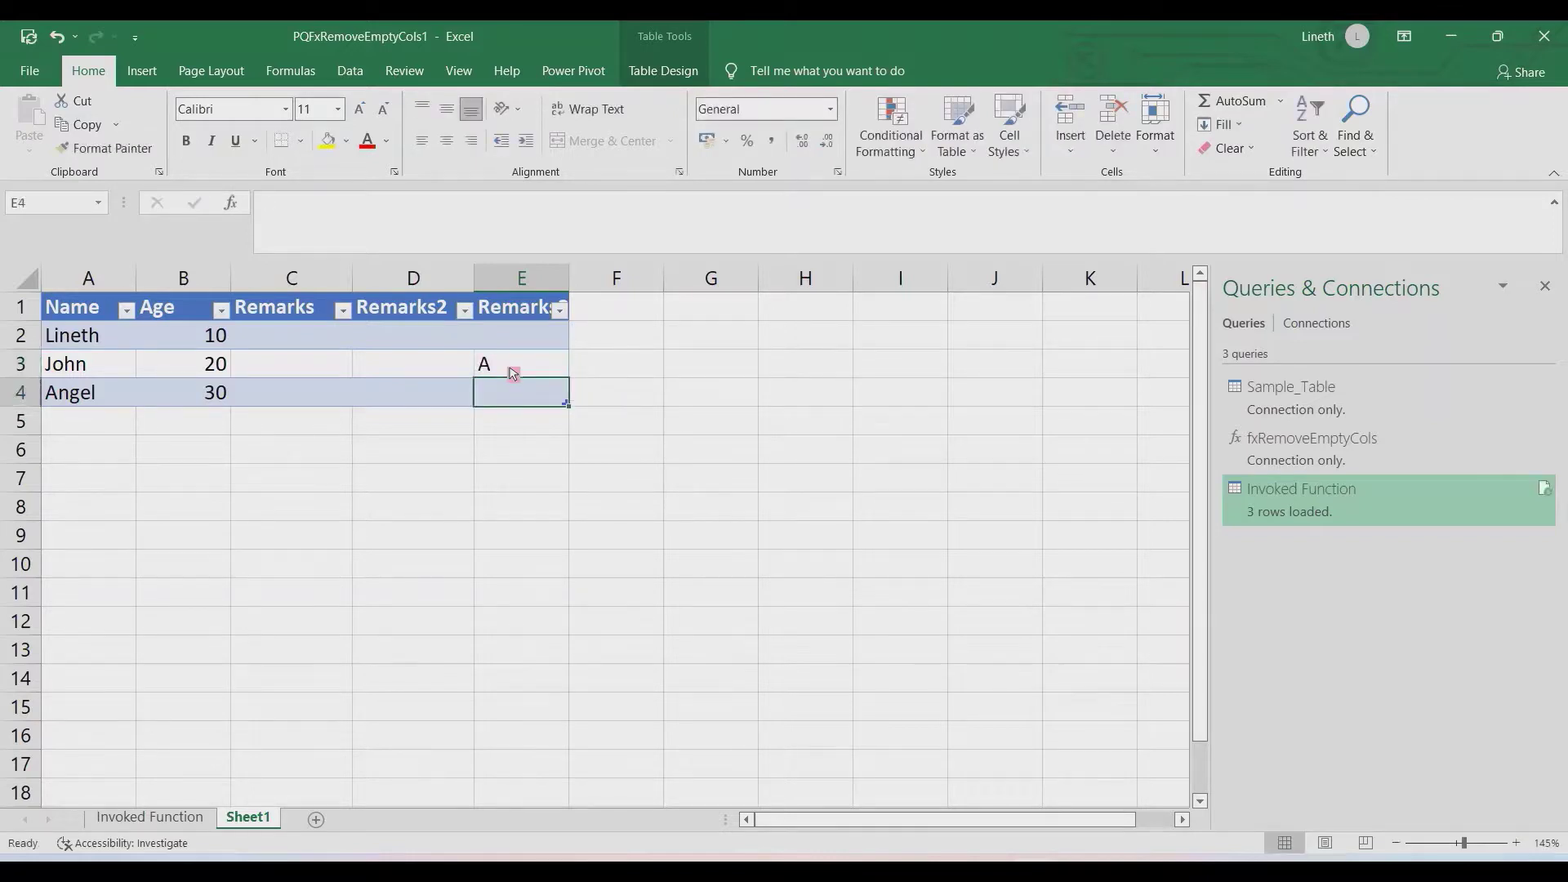
pyautogui.click(349, 71)
pyautogui.click(371, 119)
# Inspect the Remarks3 column on the Invoked Function sheet
pyautogui.click(196, 816)
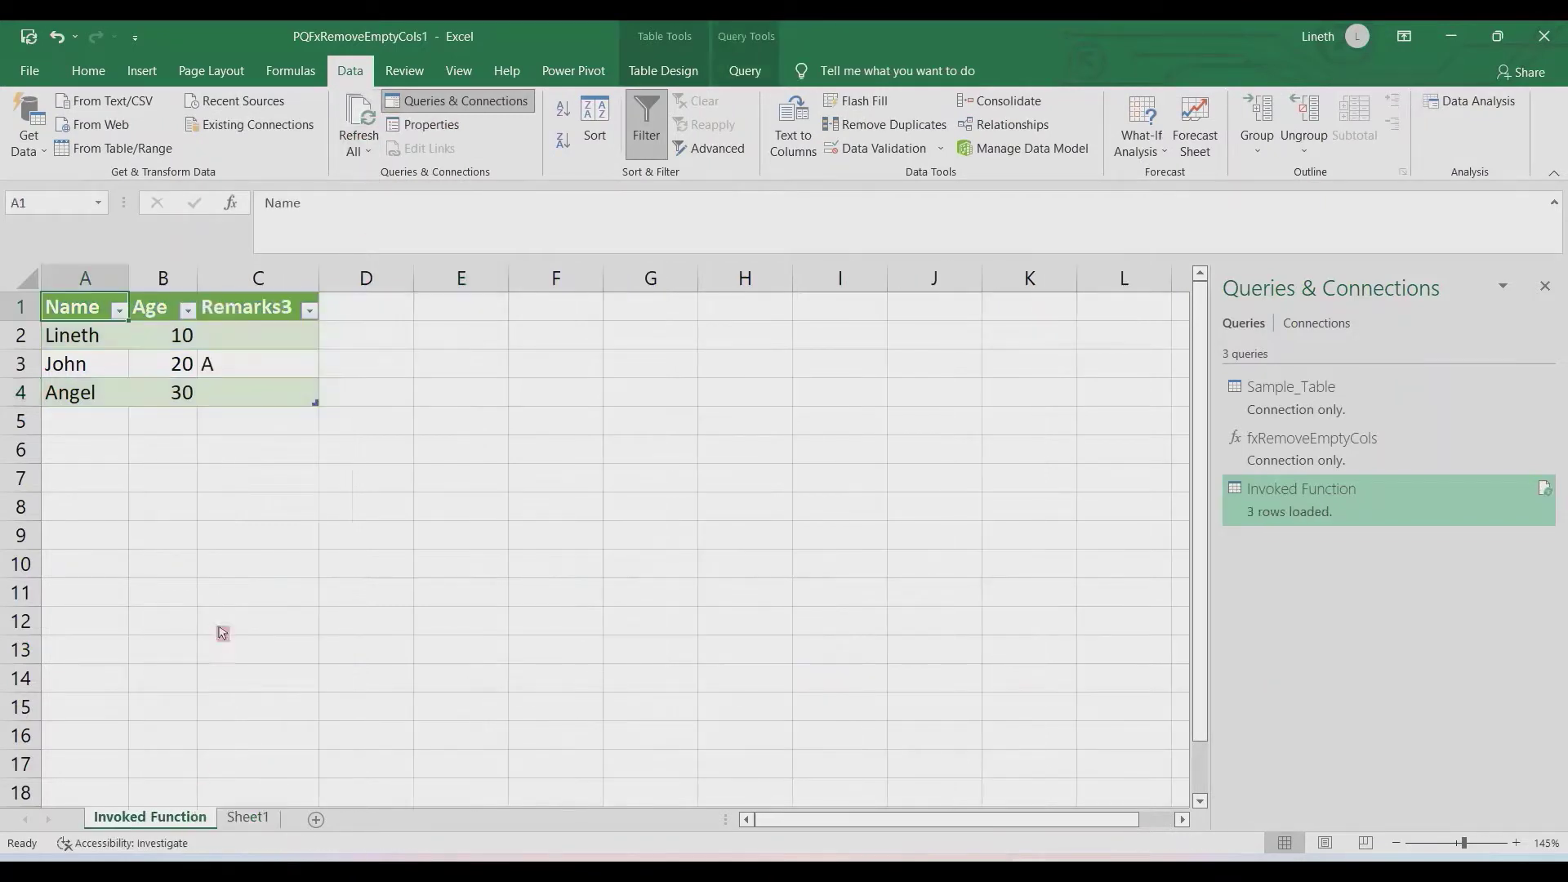
pyautogui.click(259, 279)
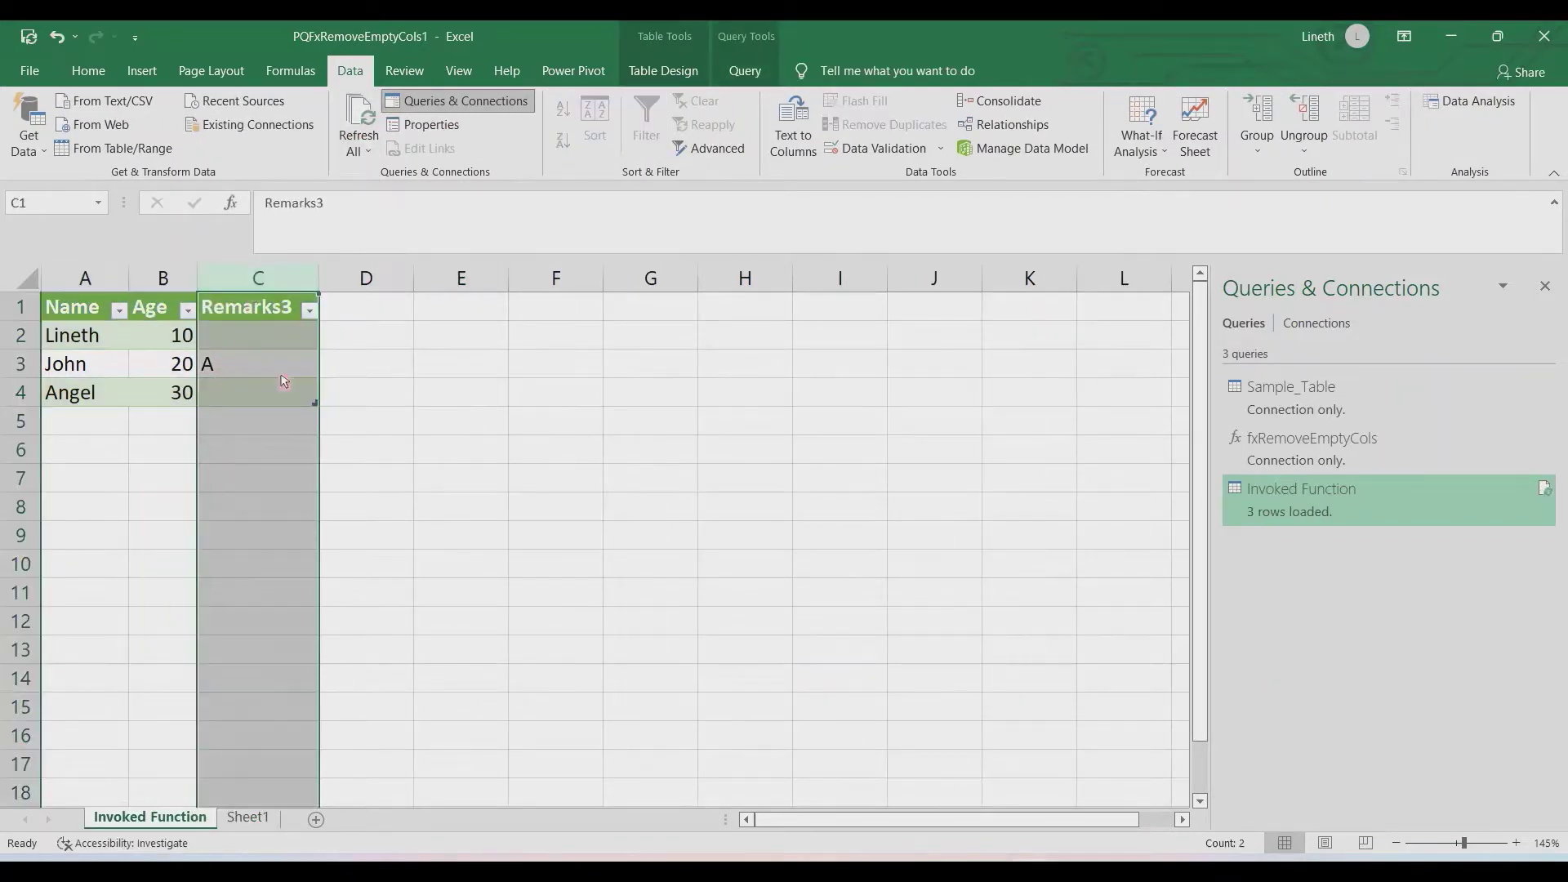
pyautogui.click(235, 380)
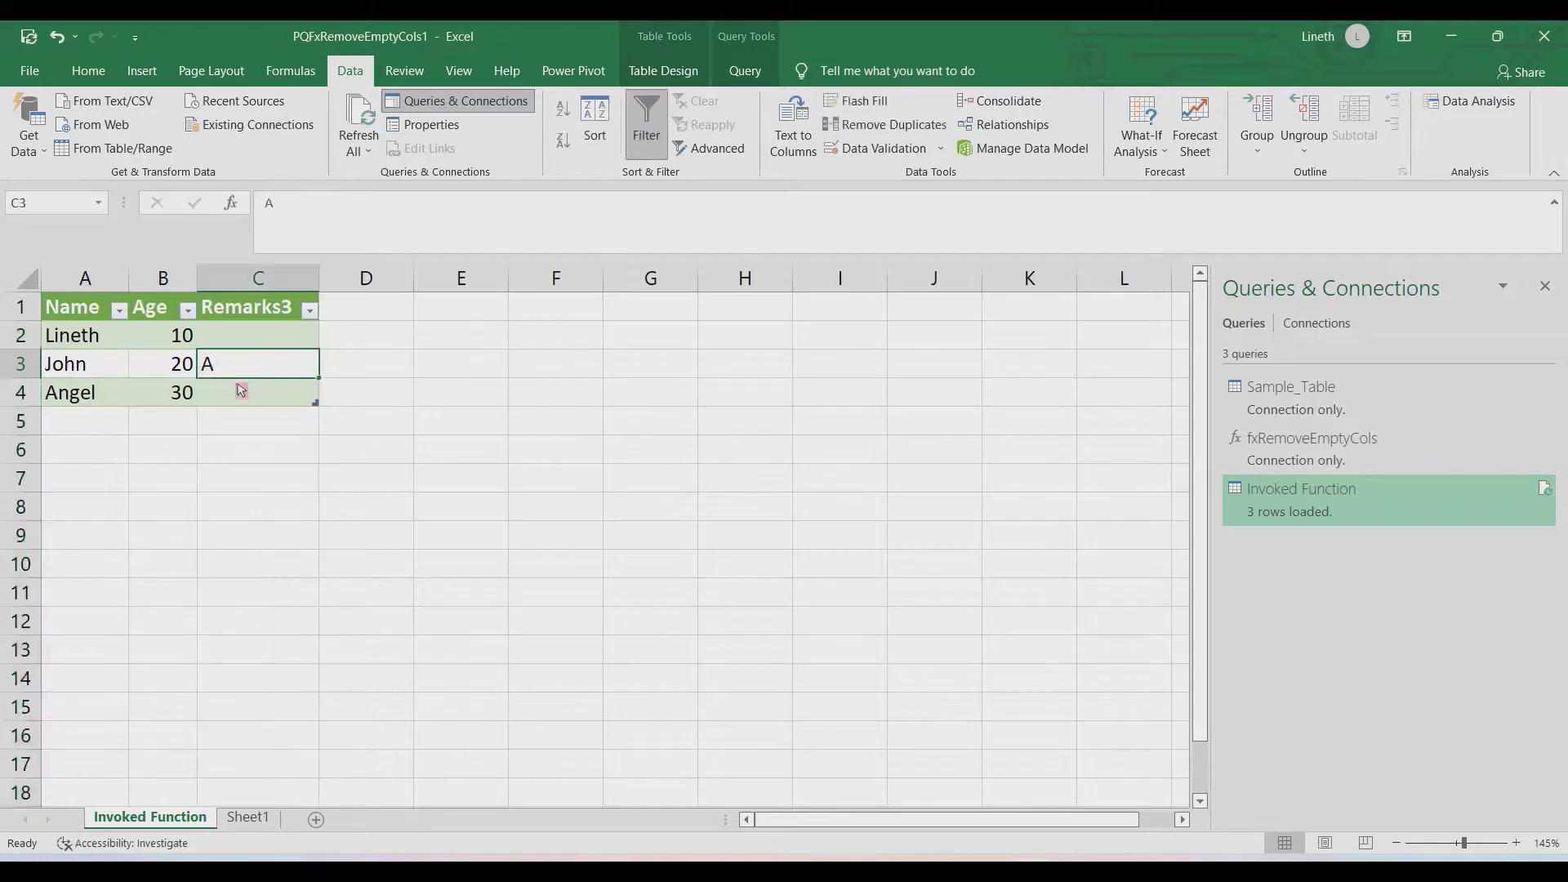
# Delete the empty Remarks2 column D from the Sheet1 table
pyautogui.click(249, 816)
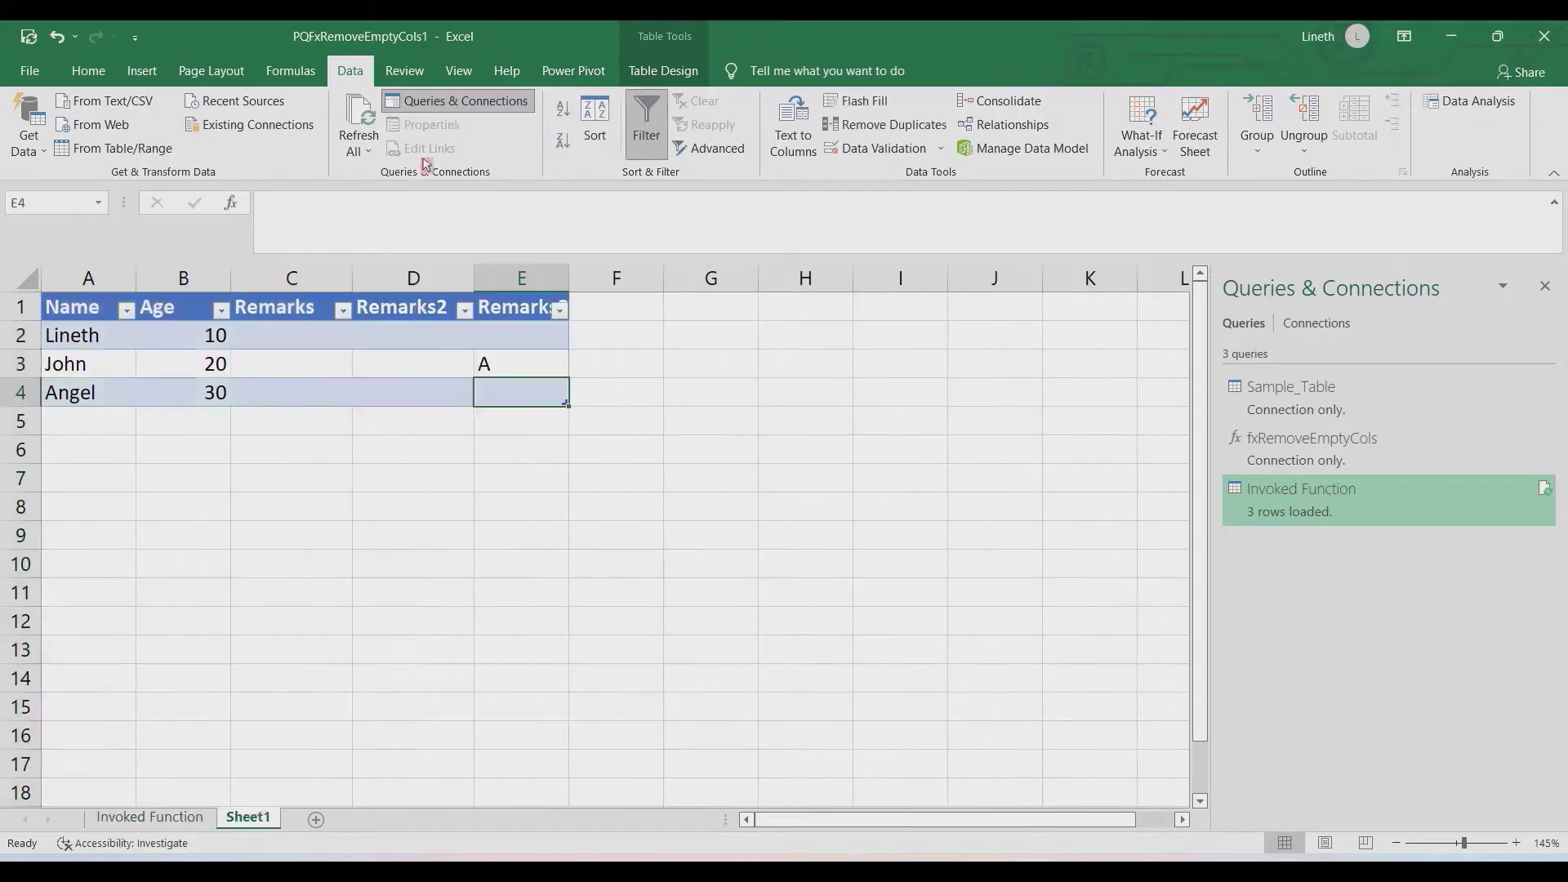
pyautogui.click(318, 288)
pyautogui.click(415, 286)
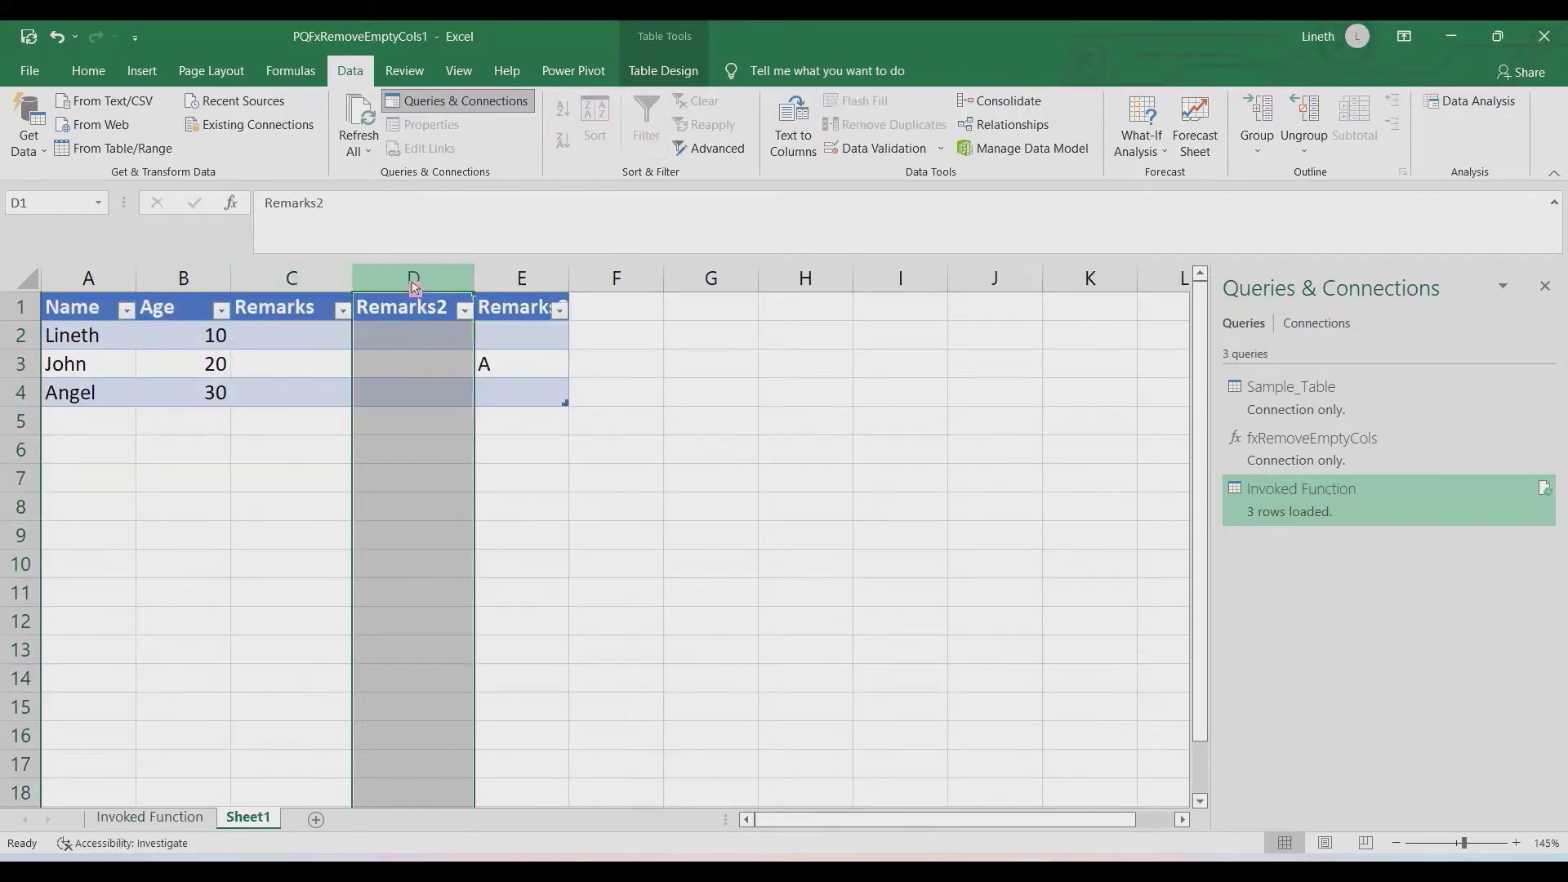
pyautogui.rightClick(415, 286)
pyautogui.click(466, 454)
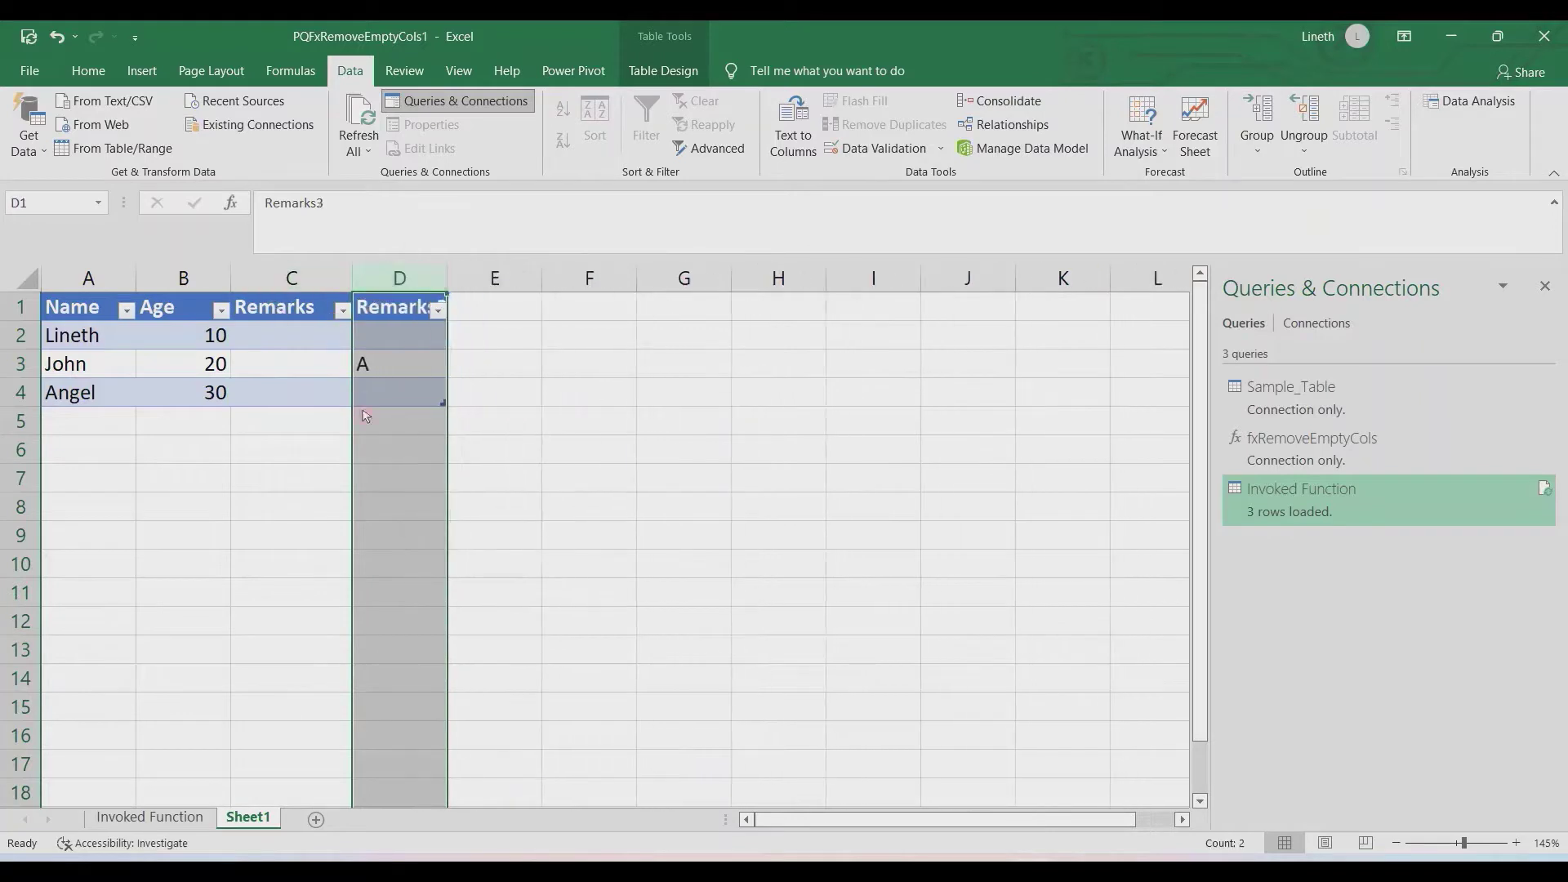
# Refresh All and verify the Invoked Function output still shows Name, Age and Remarks3
pyautogui.click(343, 359)
pyautogui.click(358, 122)
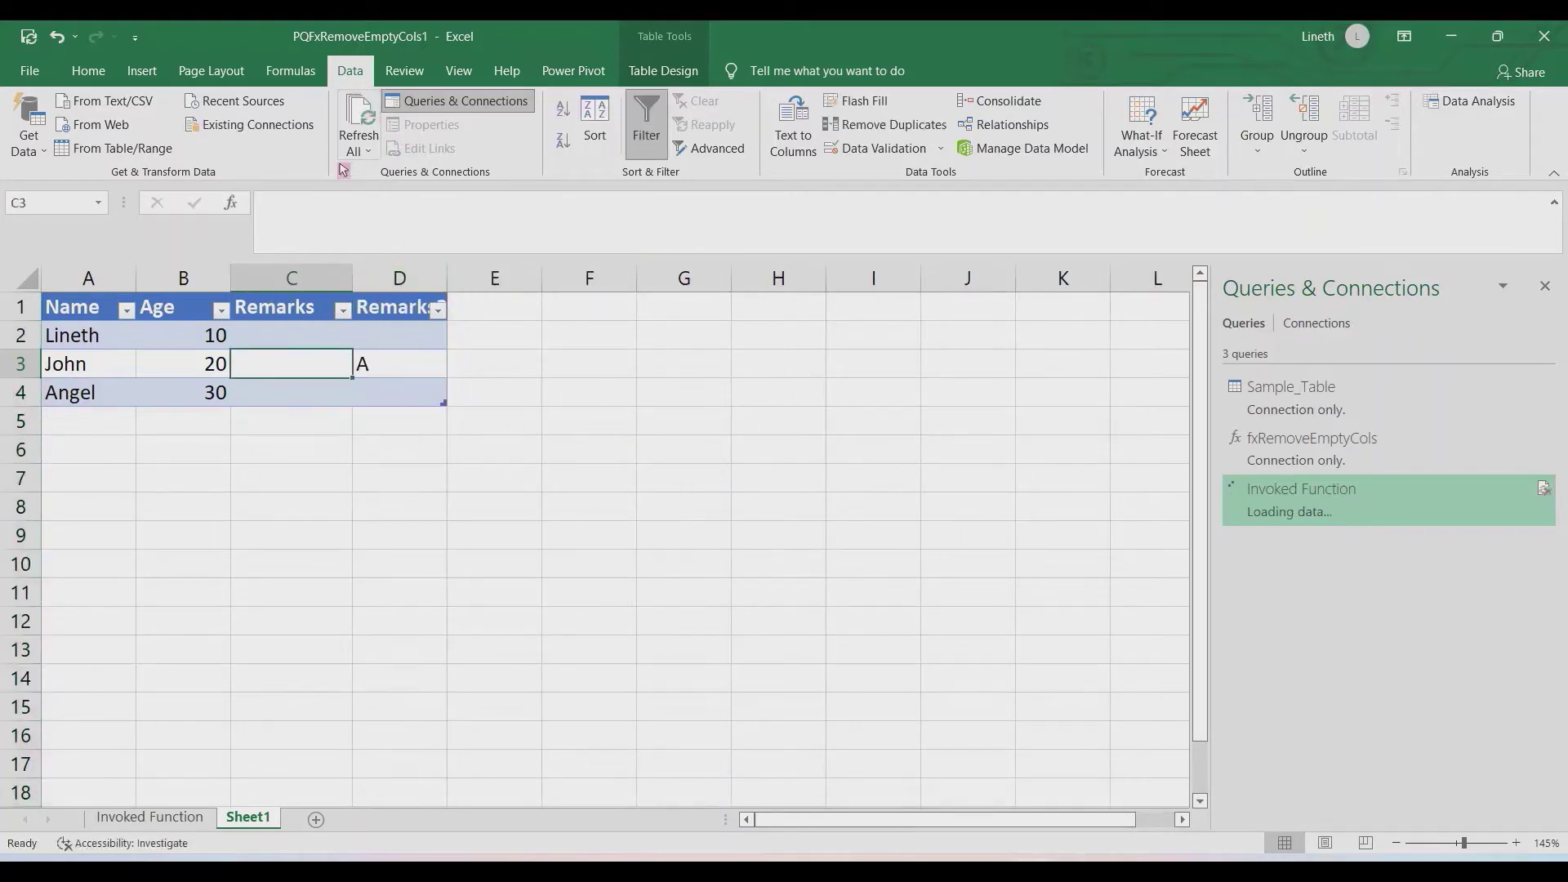
pyautogui.click(157, 818)
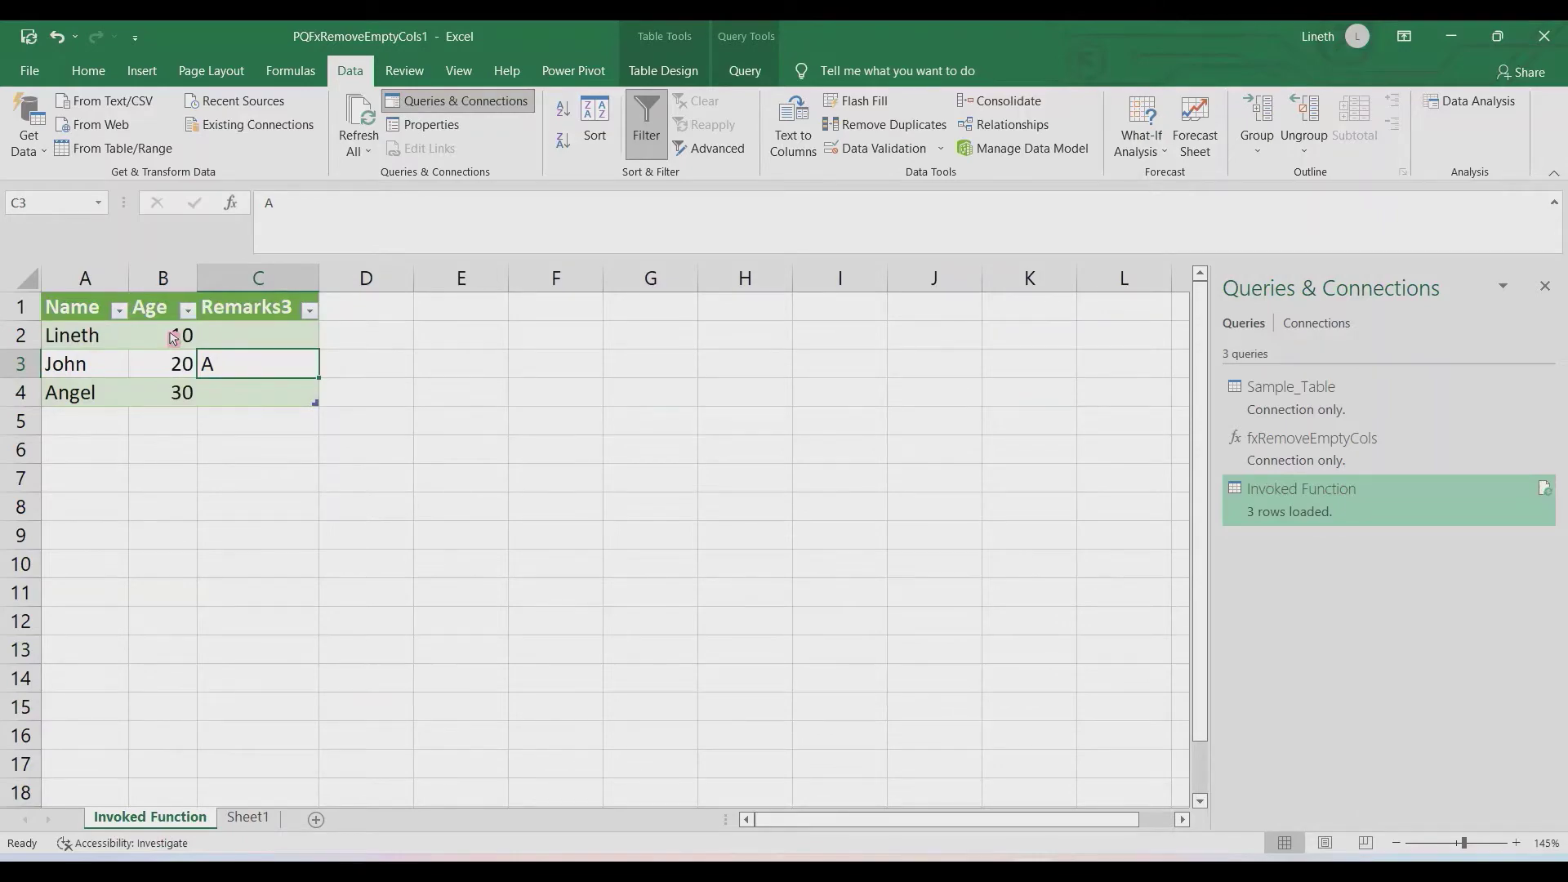
pyautogui.click(248, 817)
# Clear the Age values 10, 20 and 30 in B2:B4 on Sheet1
pyautogui.moveTo(182, 336); pyautogui.dragTo(182, 402)
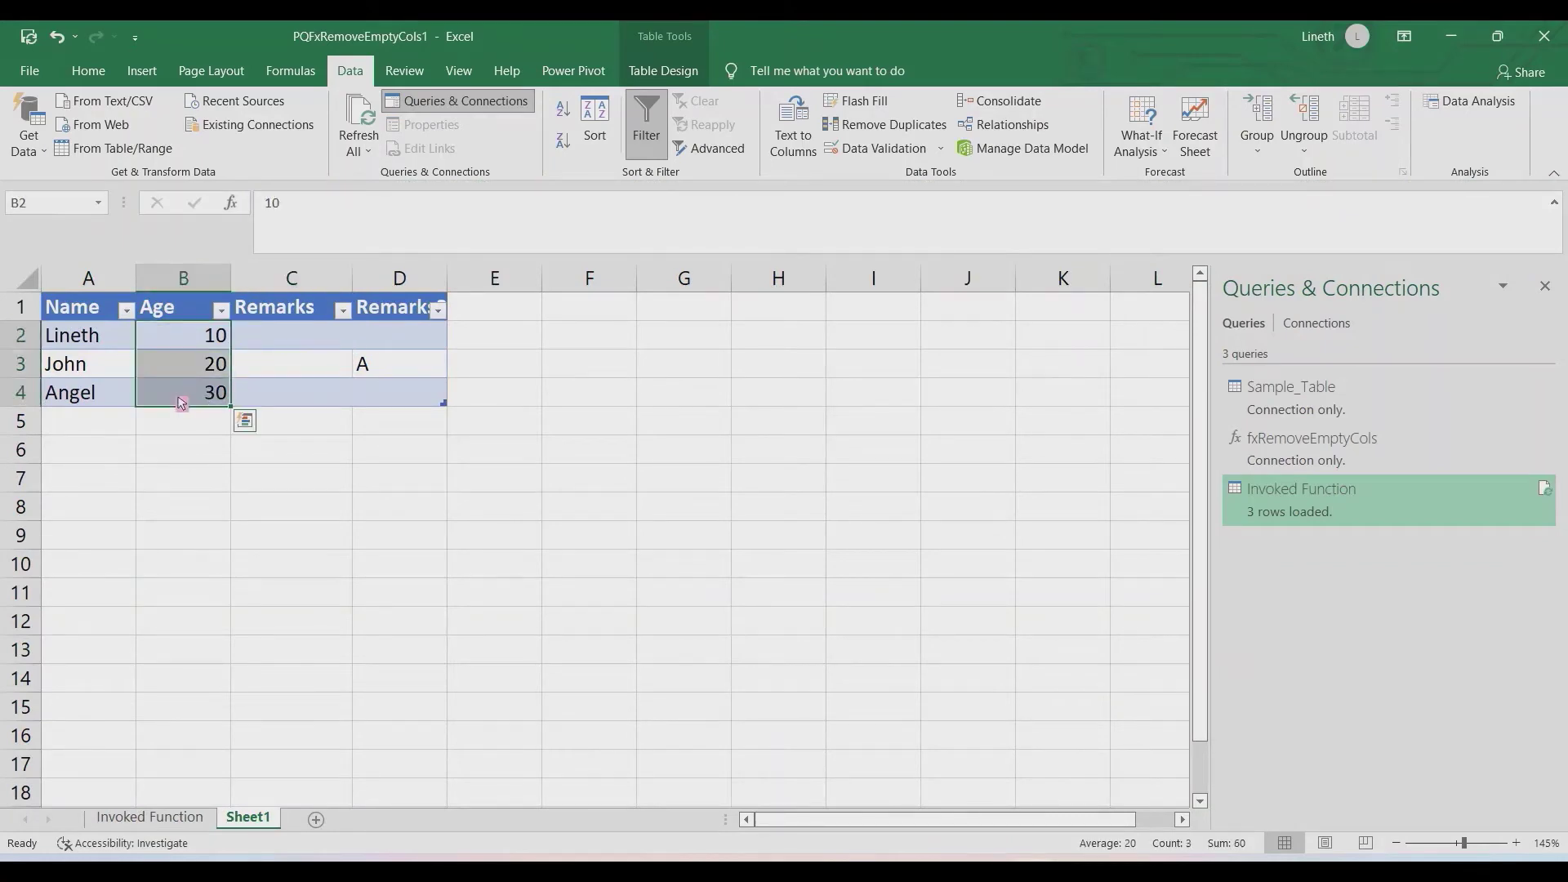
pyautogui.press('Delete')
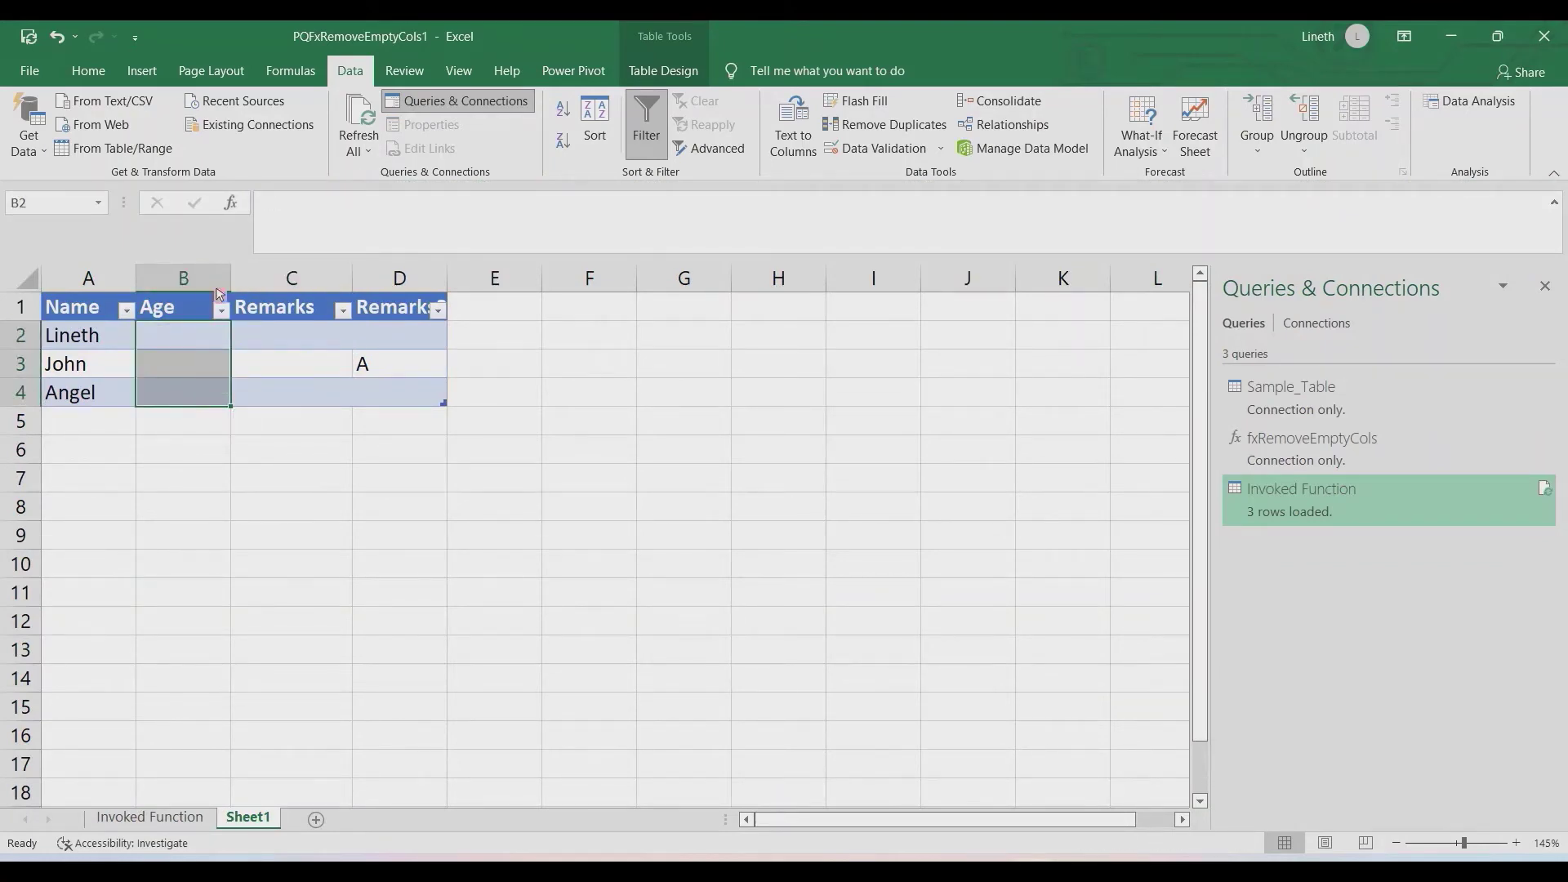
pyautogui.click(183, 278)
pyautogui.click(175, 364)
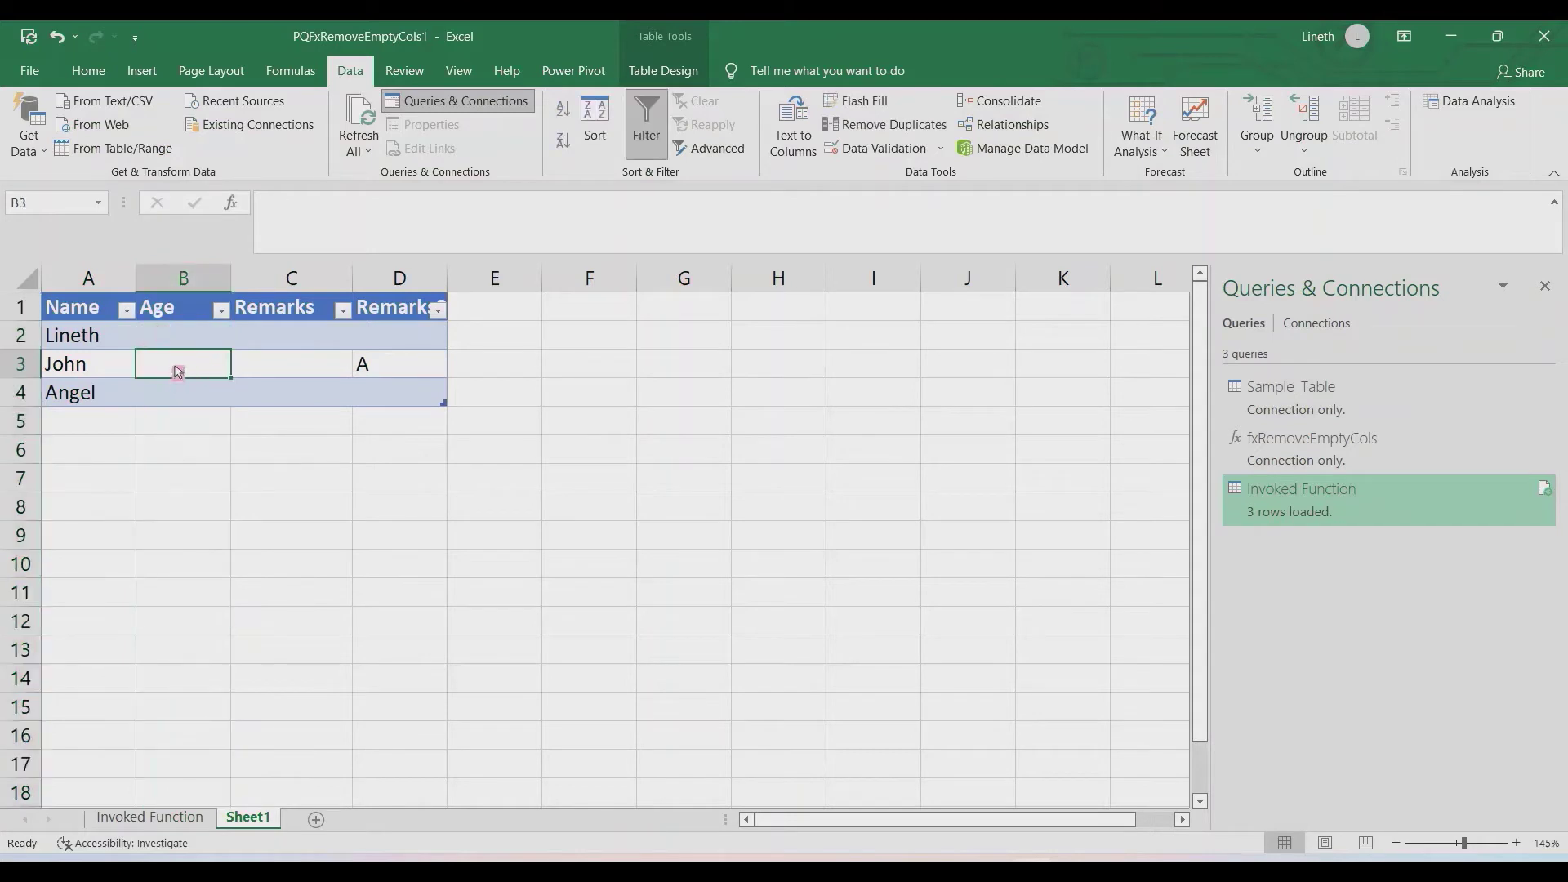
# Refresh All and confirm the Invoked Function table now shows only Name and Remarks3
pyautogui.click(359, 121)
pyautogui.click(150, 819)
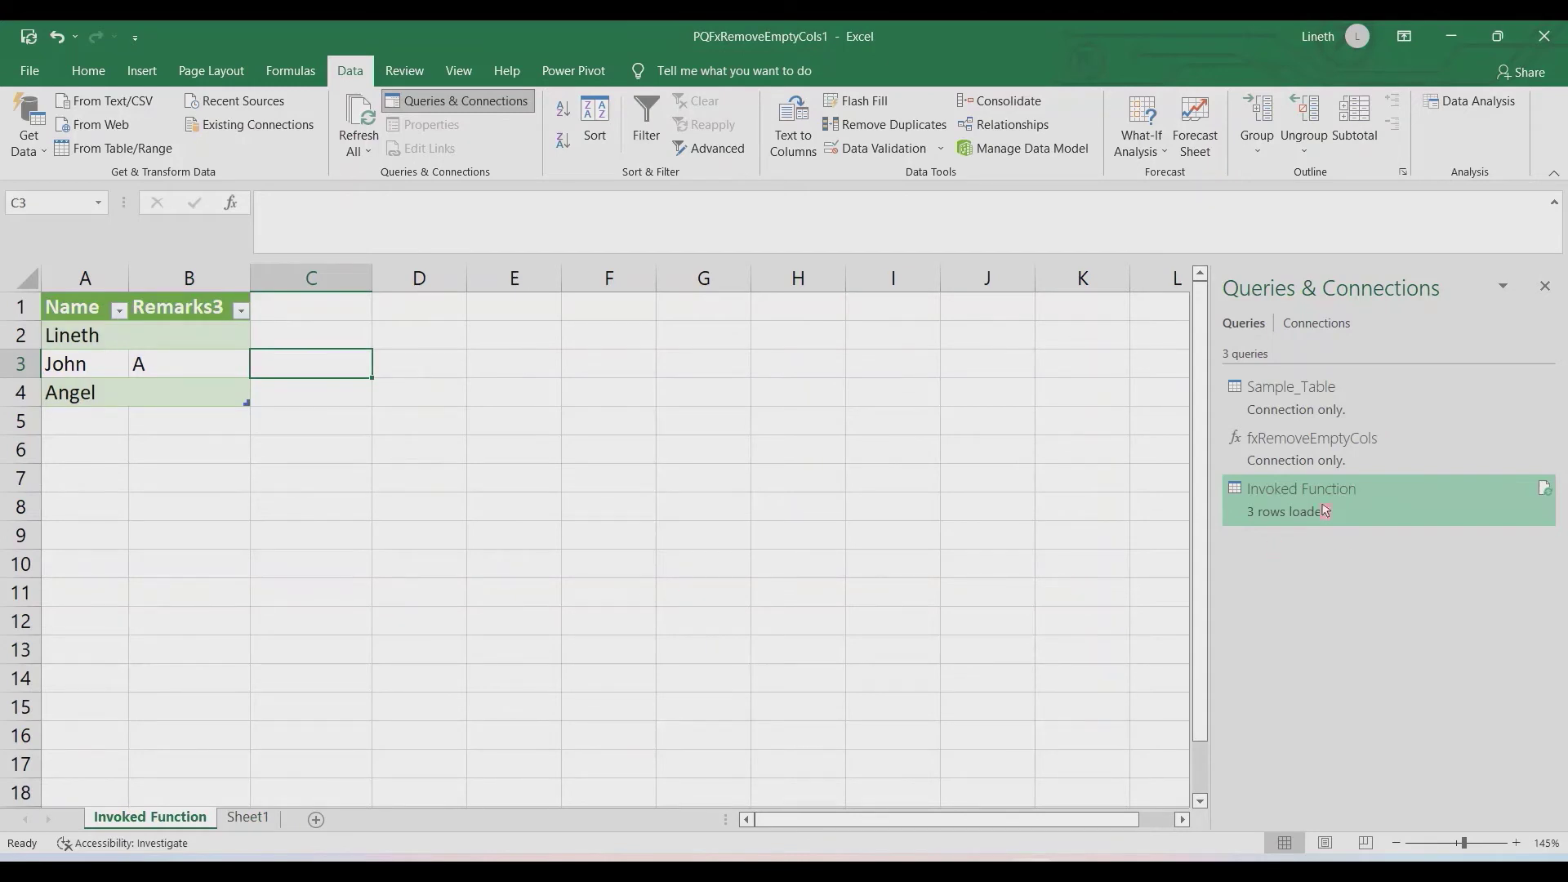
pyautogui.moveTo(1325, 512)
pyautogui.click(263, 546)
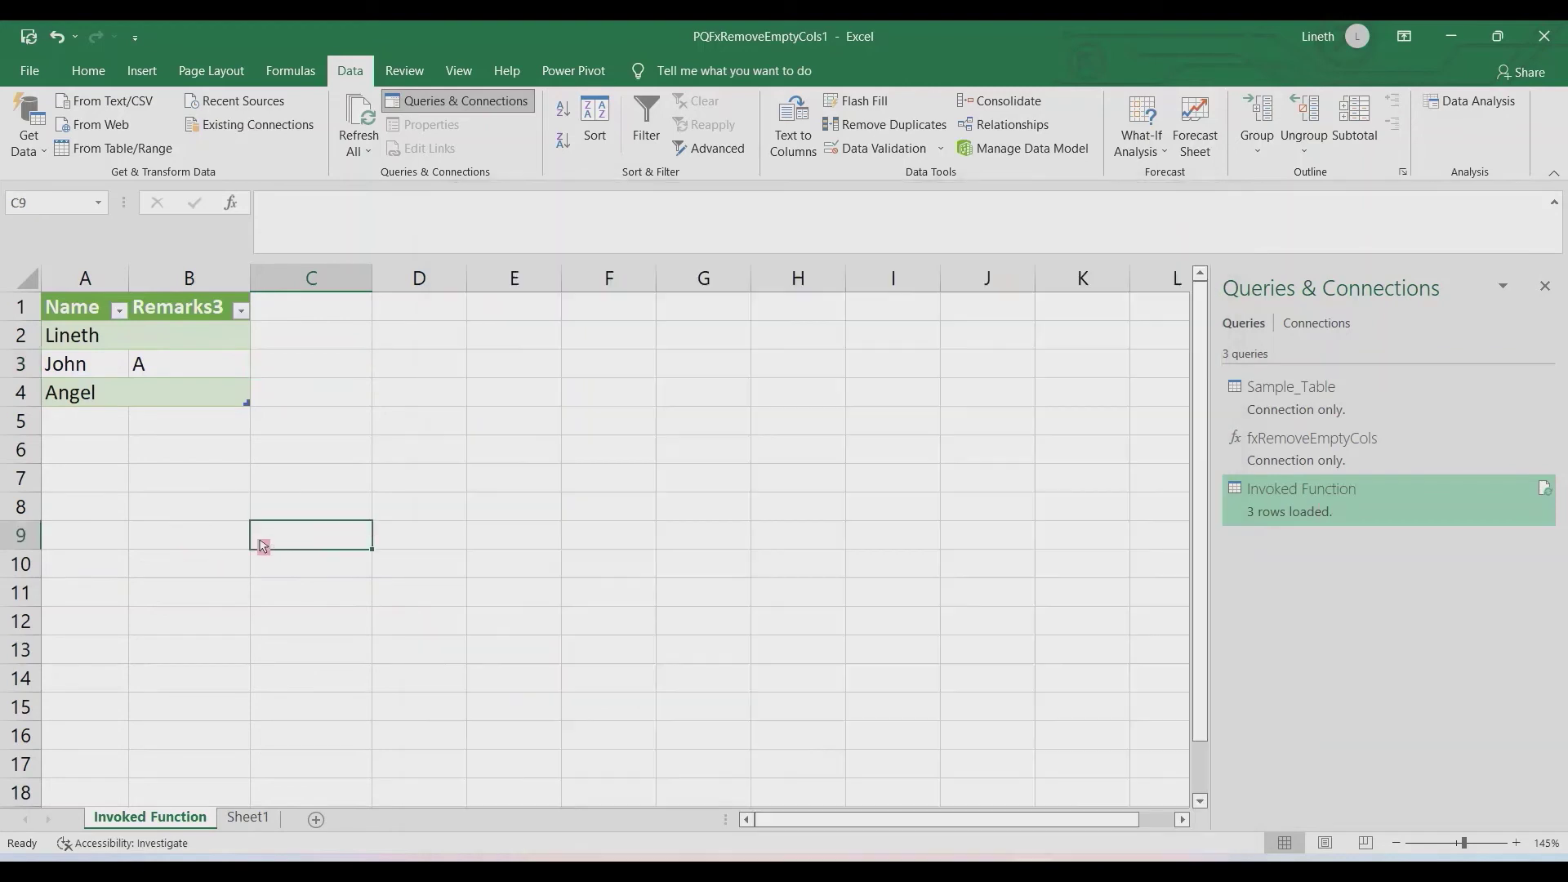